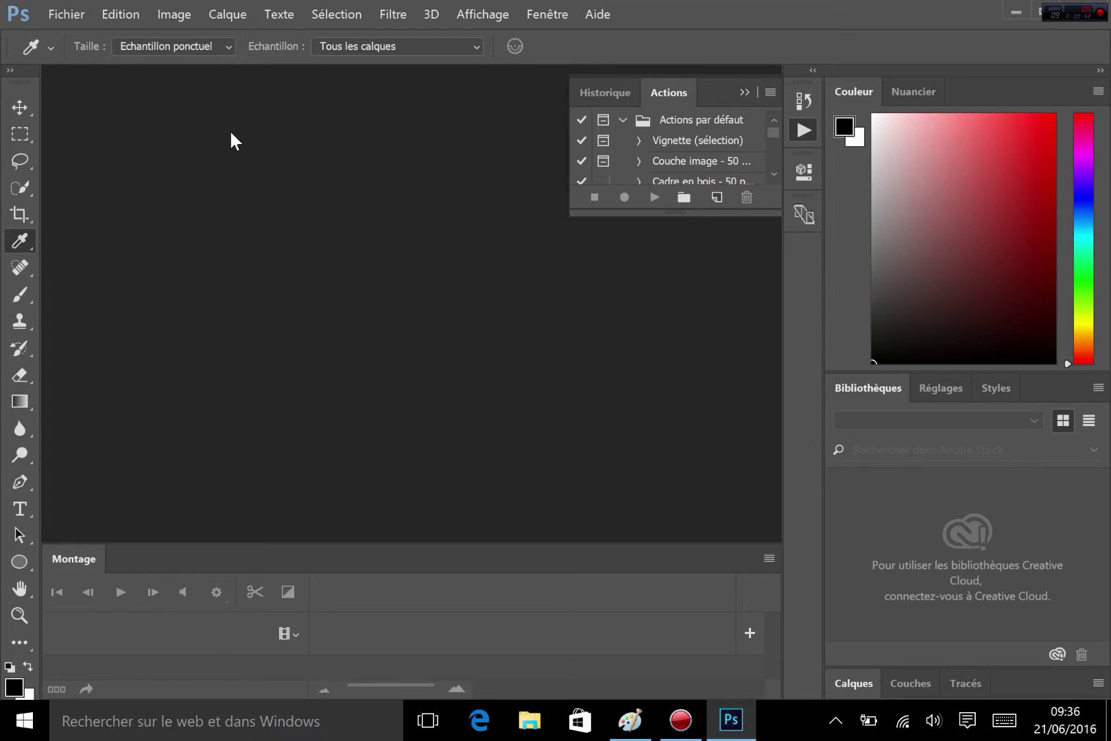
- Start a new document and name it "document"
{"action": "left_click", "coordinate": [76, 16]}
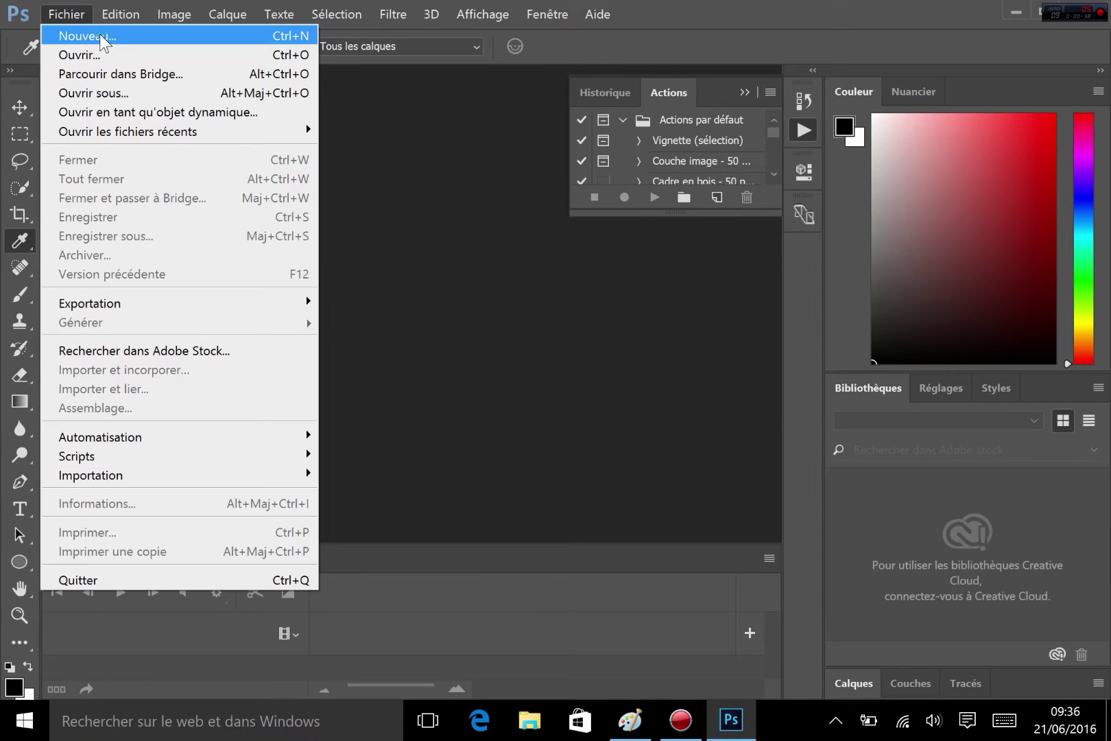
{"action": "left_click", "coordinate": [100, 34]}
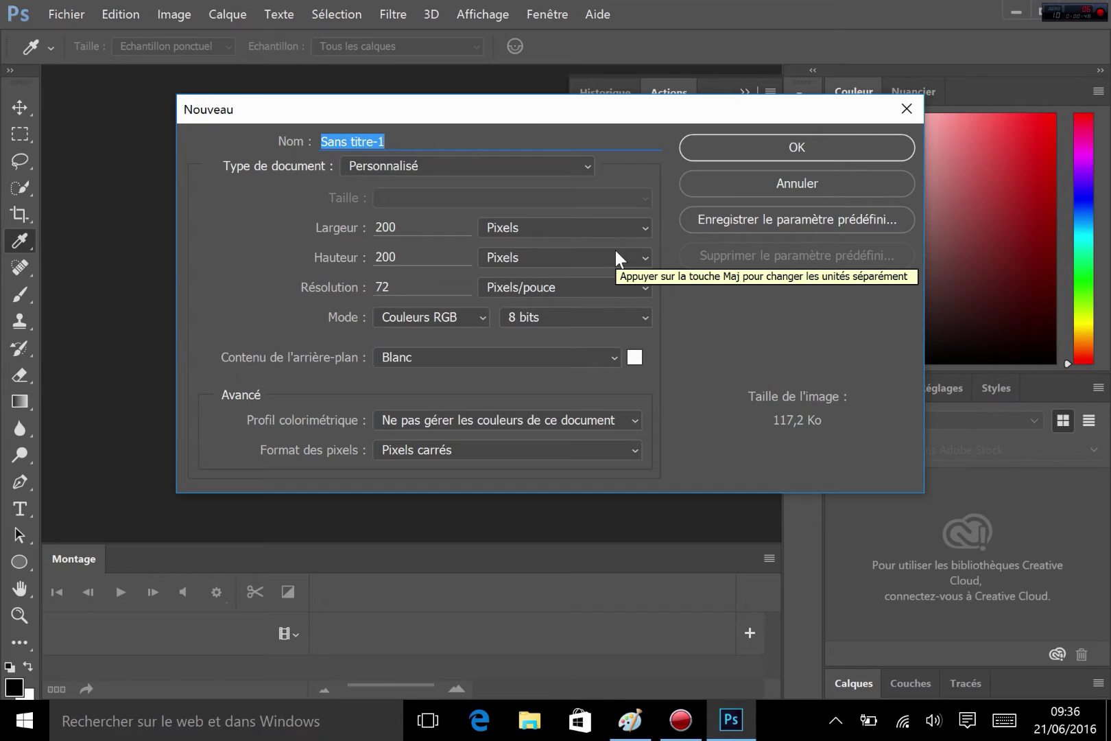
{"action": "left_click", "coordinate": [390, 141]}
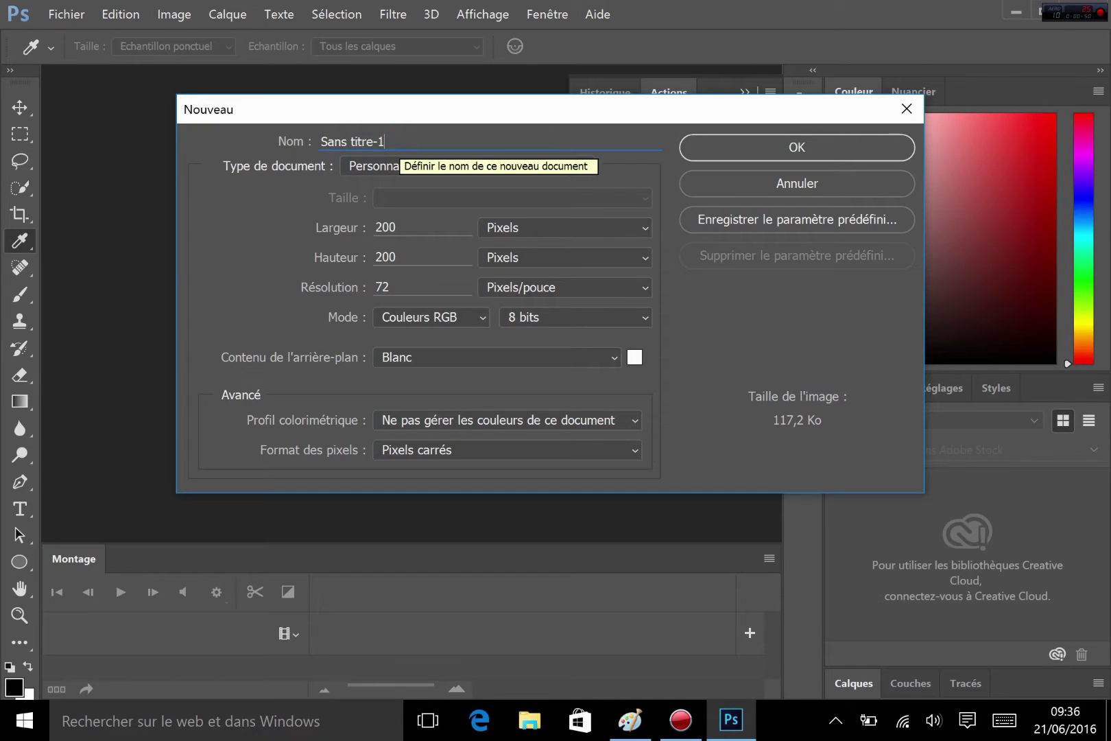
{"action": "key", "text": "BackSpace"}
{"action": "key", "text": "BackSpace"}
{"action": "key", "text": "BackSpace"}
{"action": "key", "text": "BackSpace"}
{"action": "key", "text": "BackSpace"}
{"action": "key", "text": "BackSpace"}
{"action": "key", "text": "BackSpace"}
{"action": "key", "text": "BackSpace"}
{"action": "key", "text": "BackSpace"}
{"action": "key", "text": "BackSpace"}
{"action": "key", "text": "BackSpace"}
{"action": "key", "text": "BackSpace"}
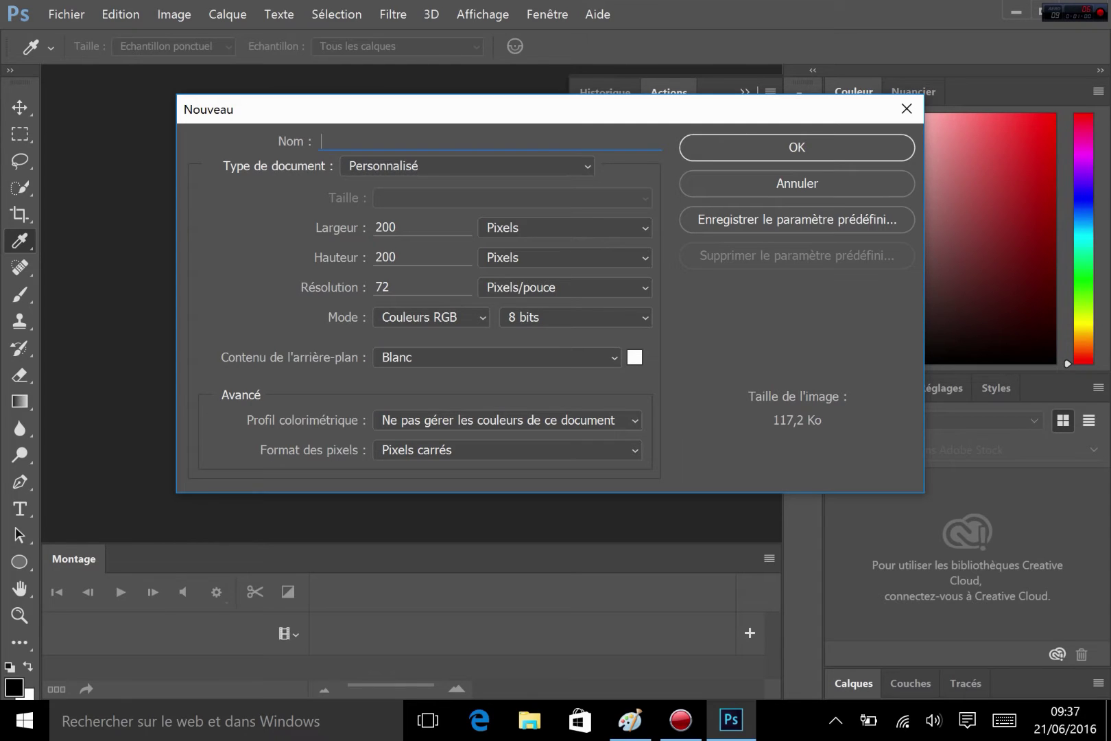
{"action": "type", "text": "document"}
{"action": "left_click", "coordinate": [404, 166]}
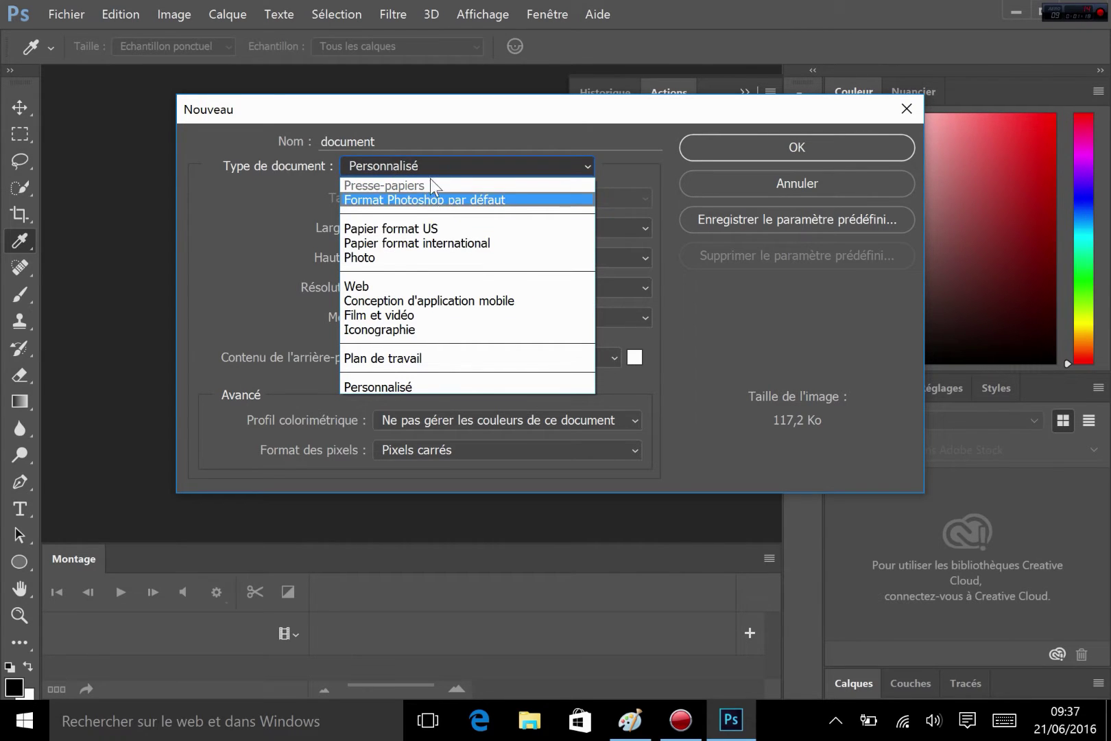
{"action": "left_click", "coordinate": [251, 251]}
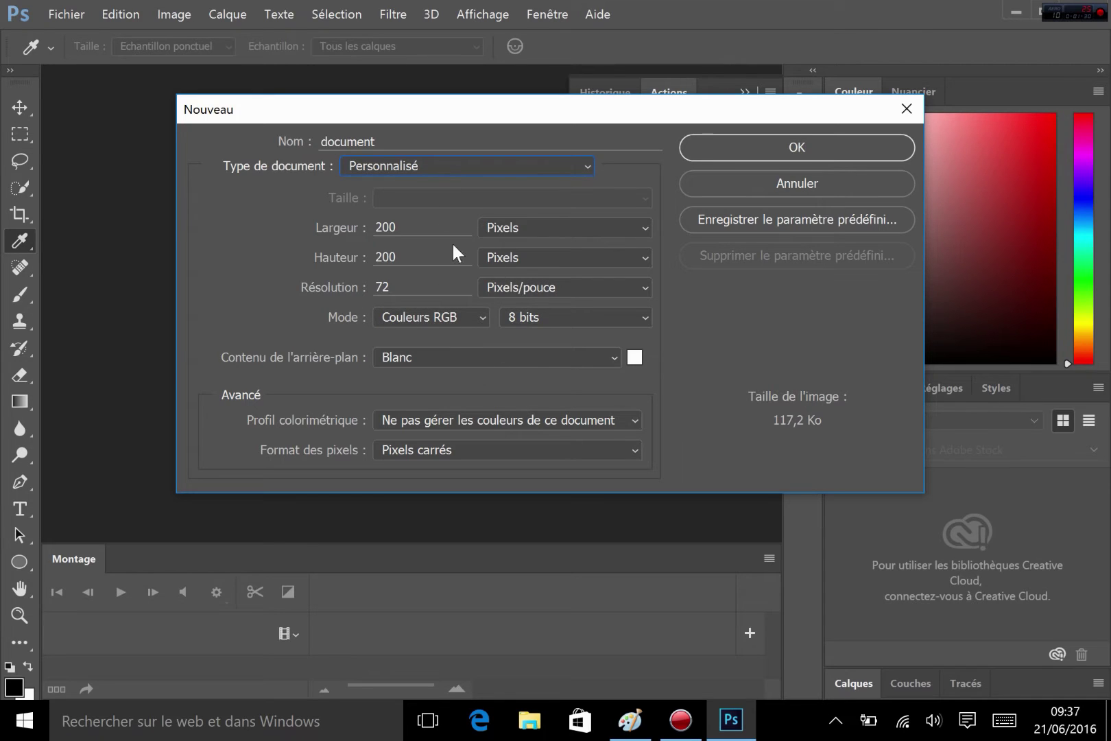
{"action": "left_click", "coordinate": [405, 228]}
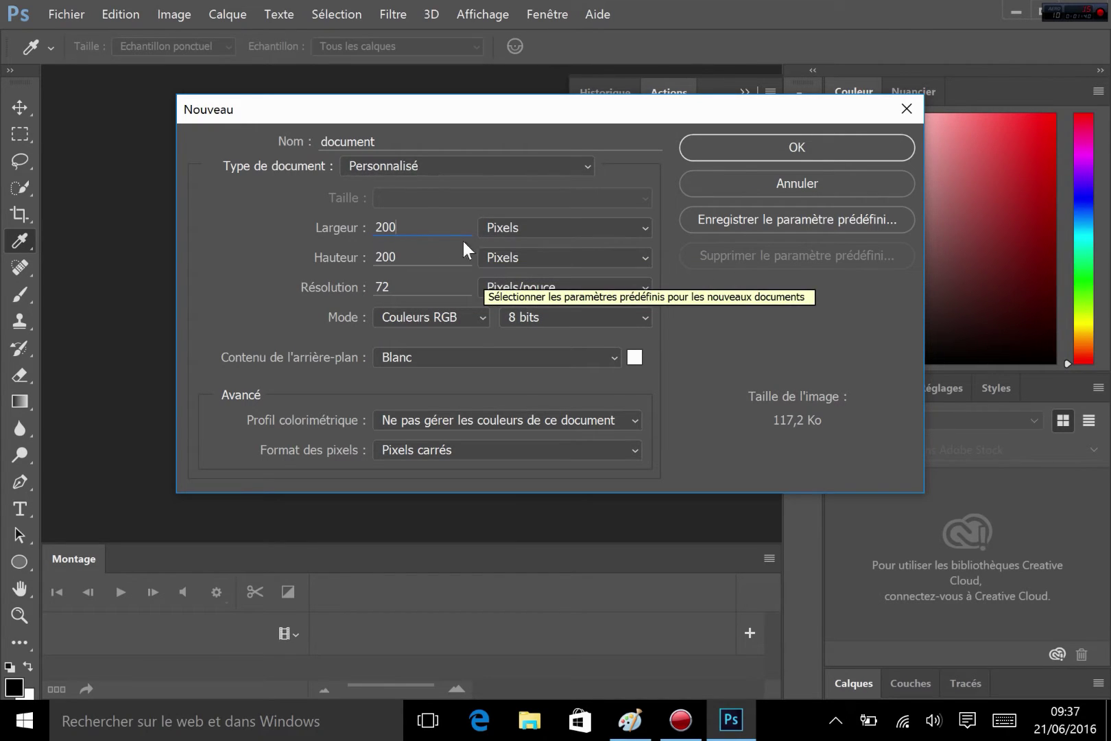
{"action": "left_click", "coordinate": [538, 226]}
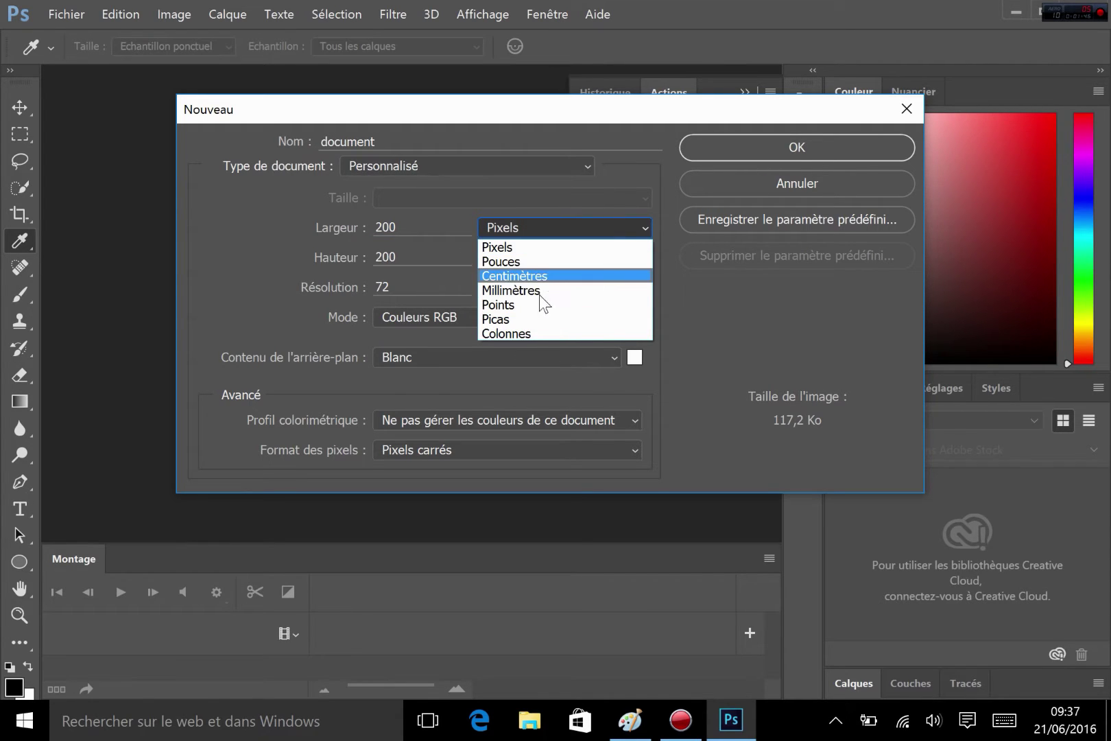
{"action": "left_click", "coordinate": [262, 282]}
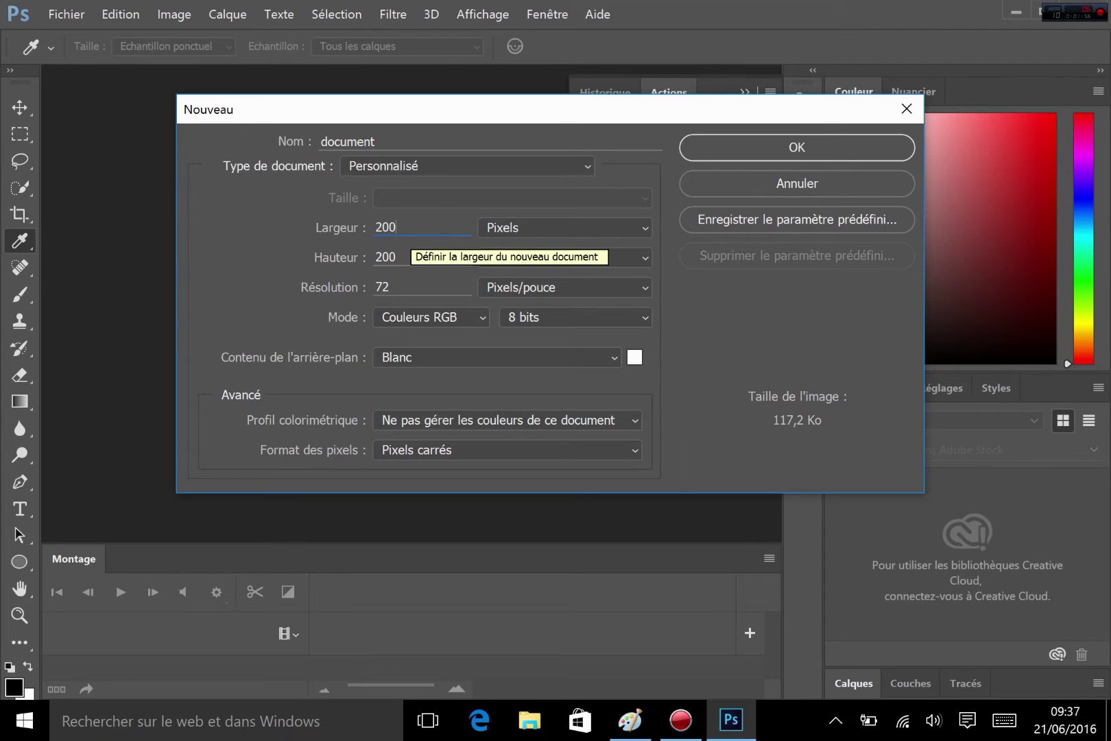
- Set the new document's size in Millimètres, 89 wide by 58 high
{"action": "left_click", "coordinate": [524, 238]}
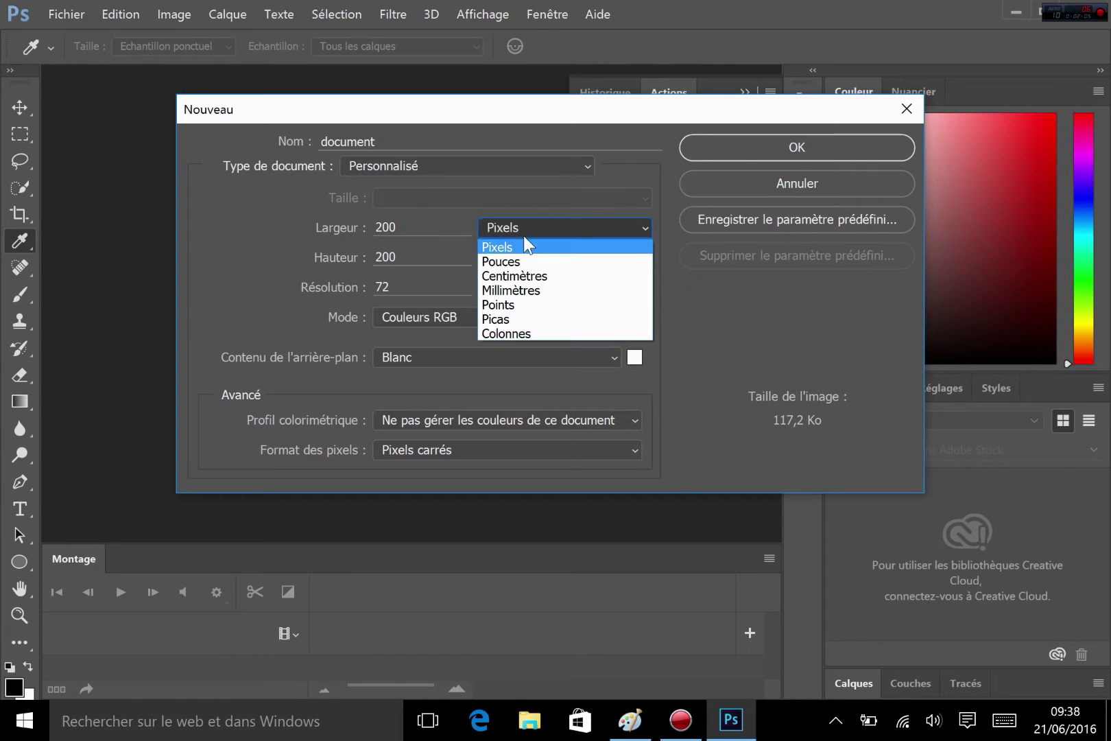
{"action": "left_click", "coordinate": [522, 290]}
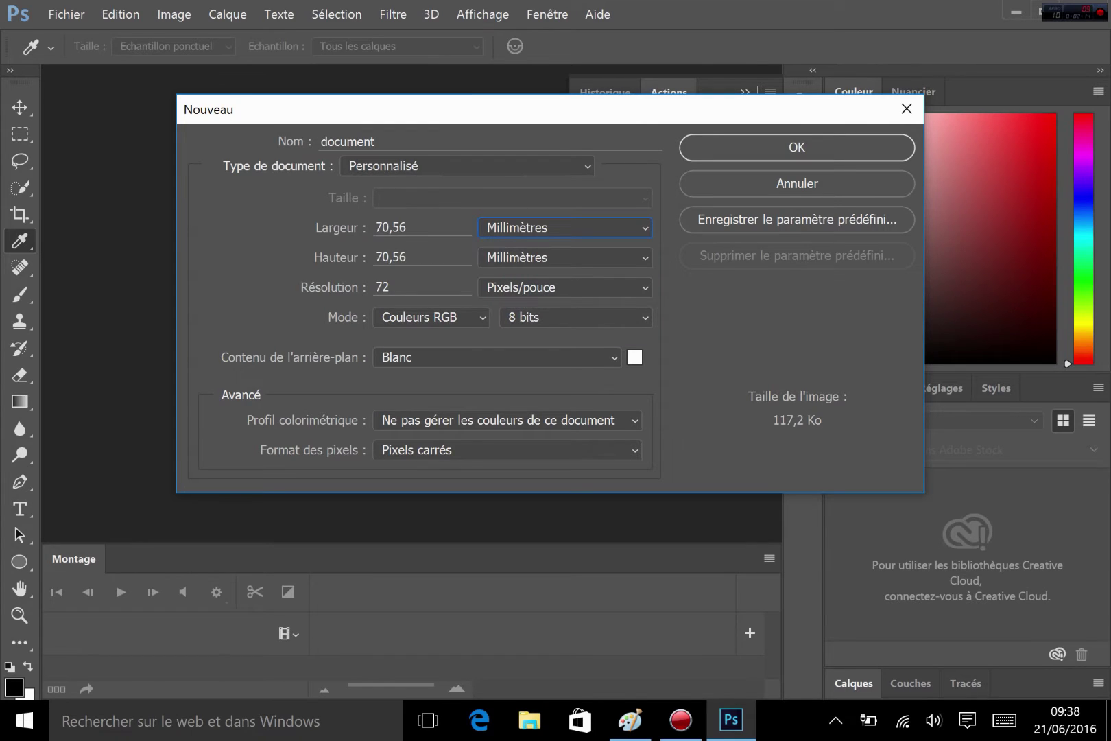
{"action": "left_click", "coordinate": [402, 223]}
{"action": "left_click_drag", "start_coordinate": [405, 221], "coordinate": [329, 219]}
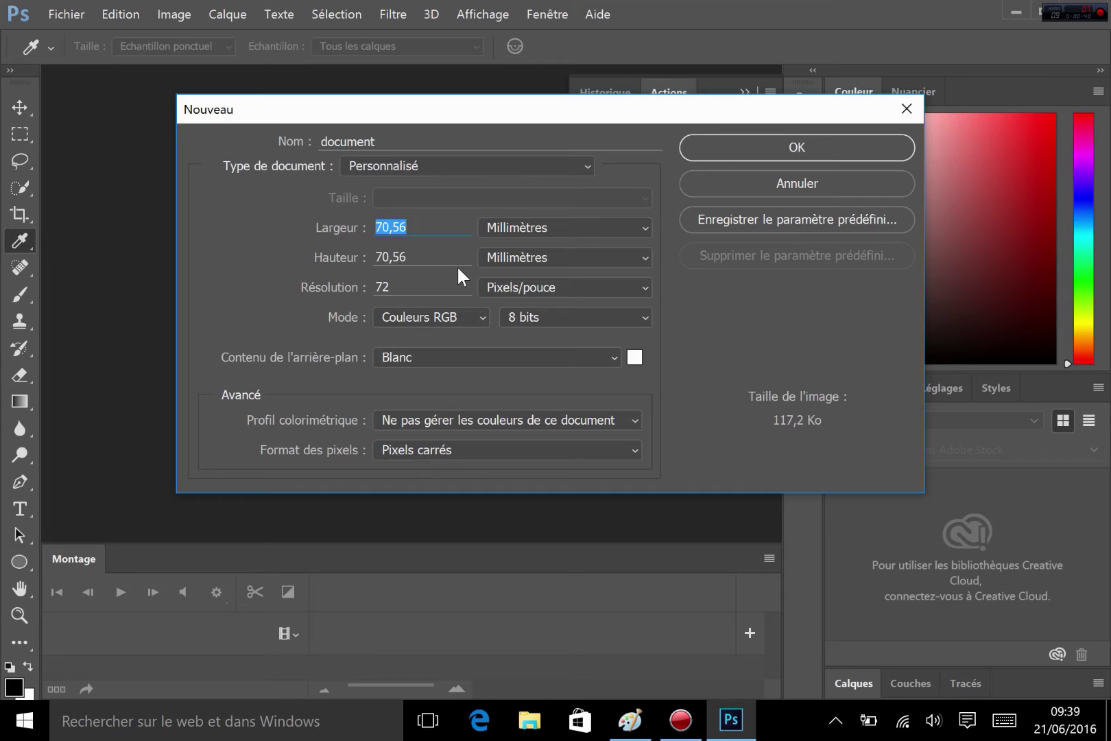
{"action": "type", "text": "89"}
{"action": "key", "text": "Tab"}
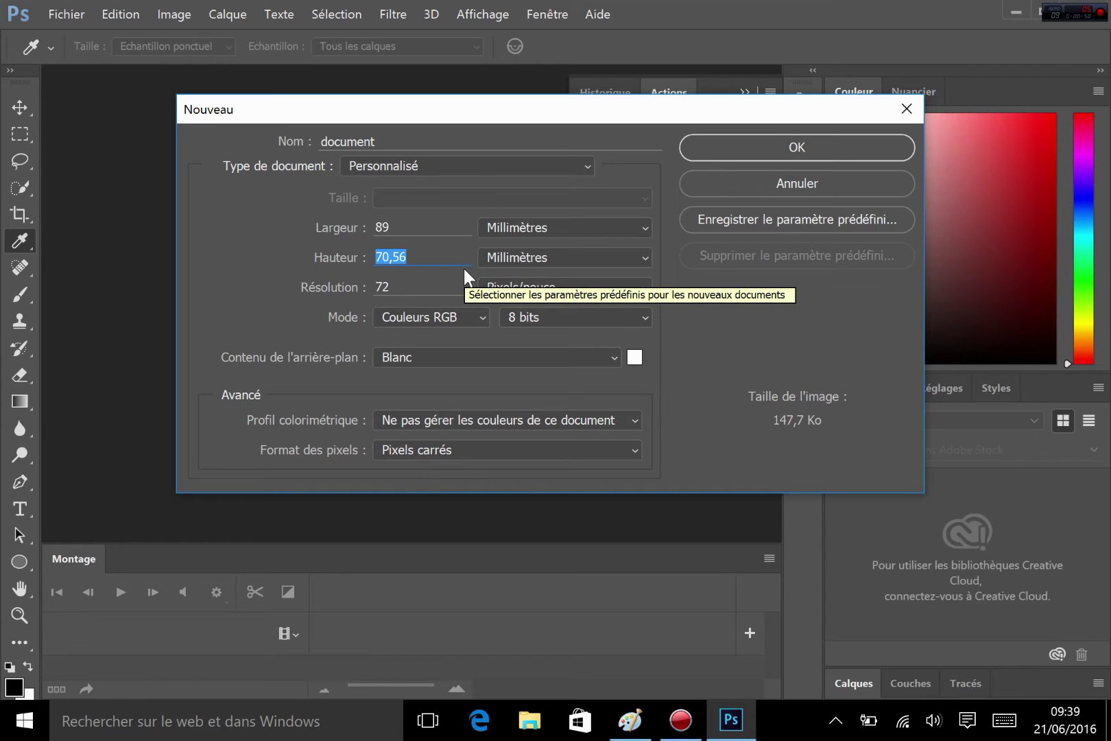
{"action": "type", "text": "58"}
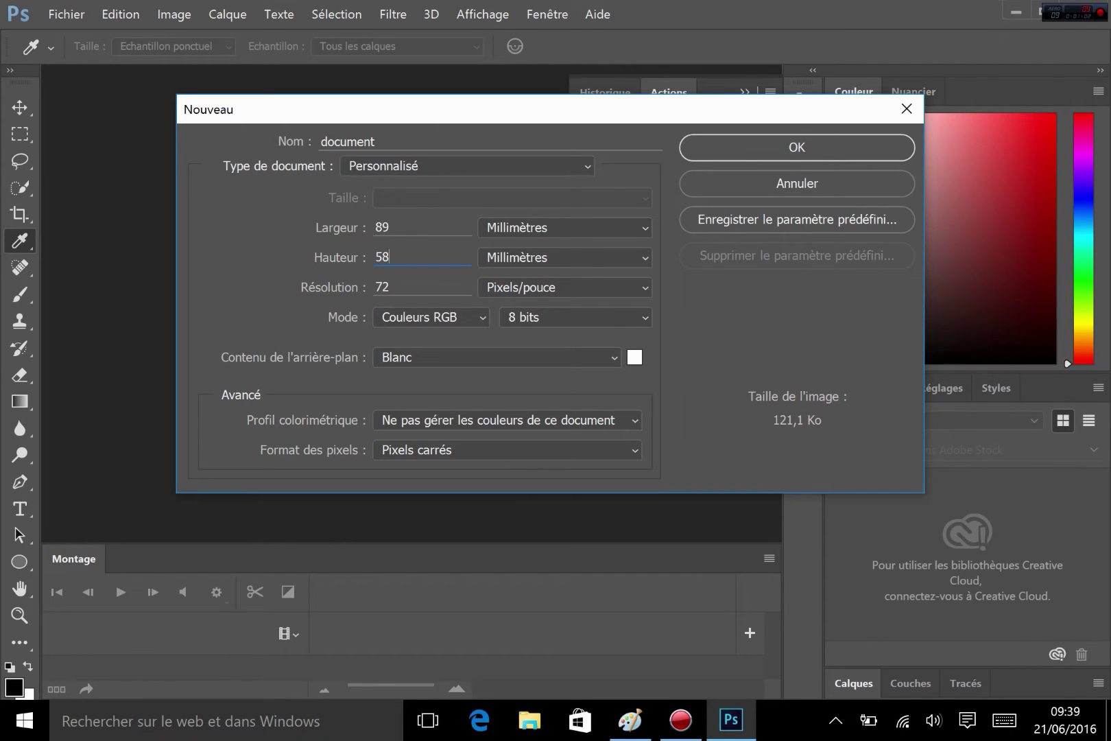
- Consult the resolution sketch in Paint, and set the new document's resolution to 300 Pixels/pouce in Photoshop
{"action": "left_click", "coordinate": [403, 284]}
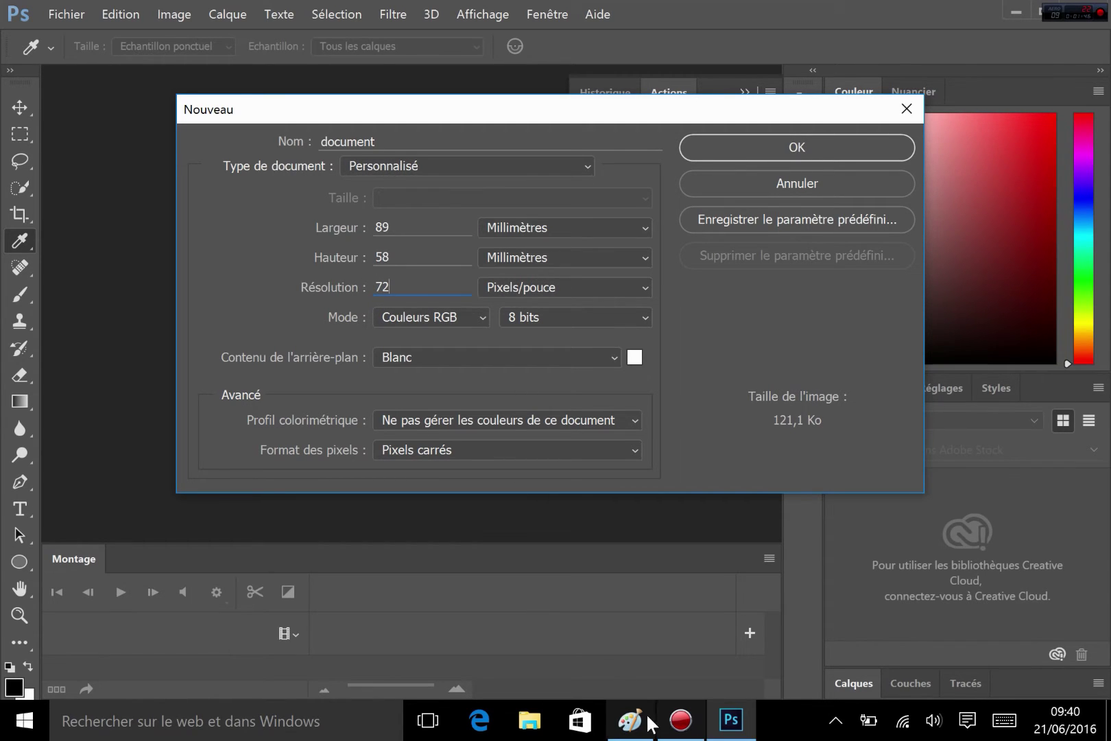
{"action": "left_click", "coordinate": [630, 720]}
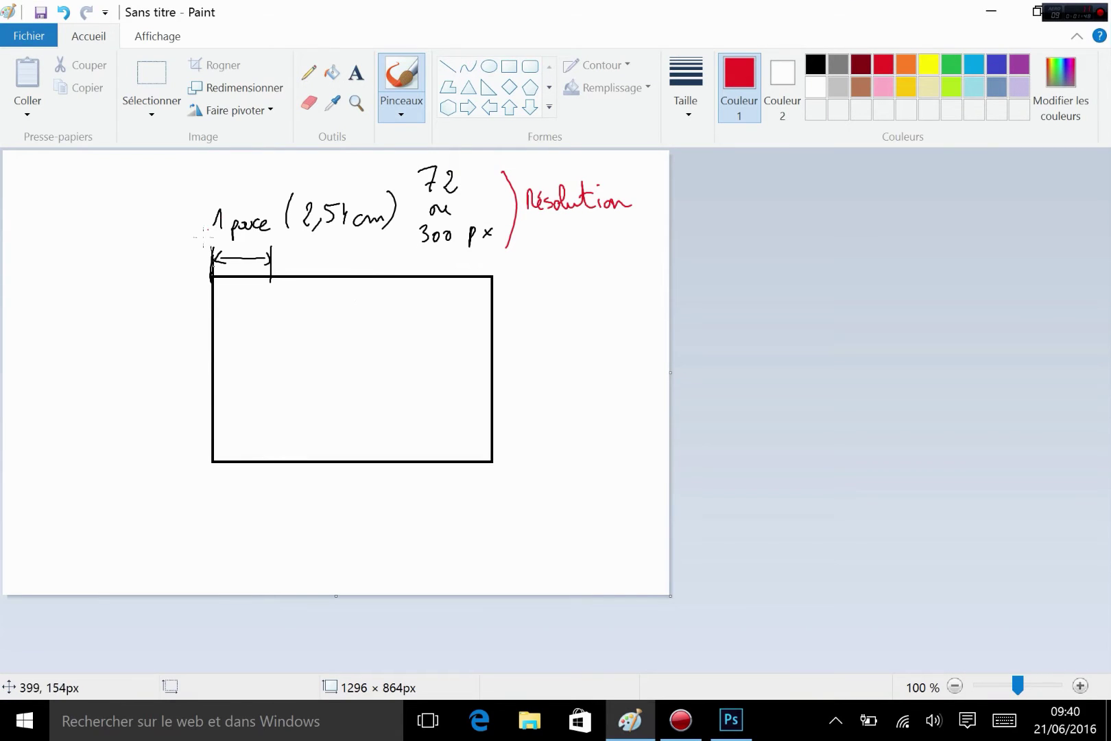
{"action": "left_click", "coordinate": [333, 103]}
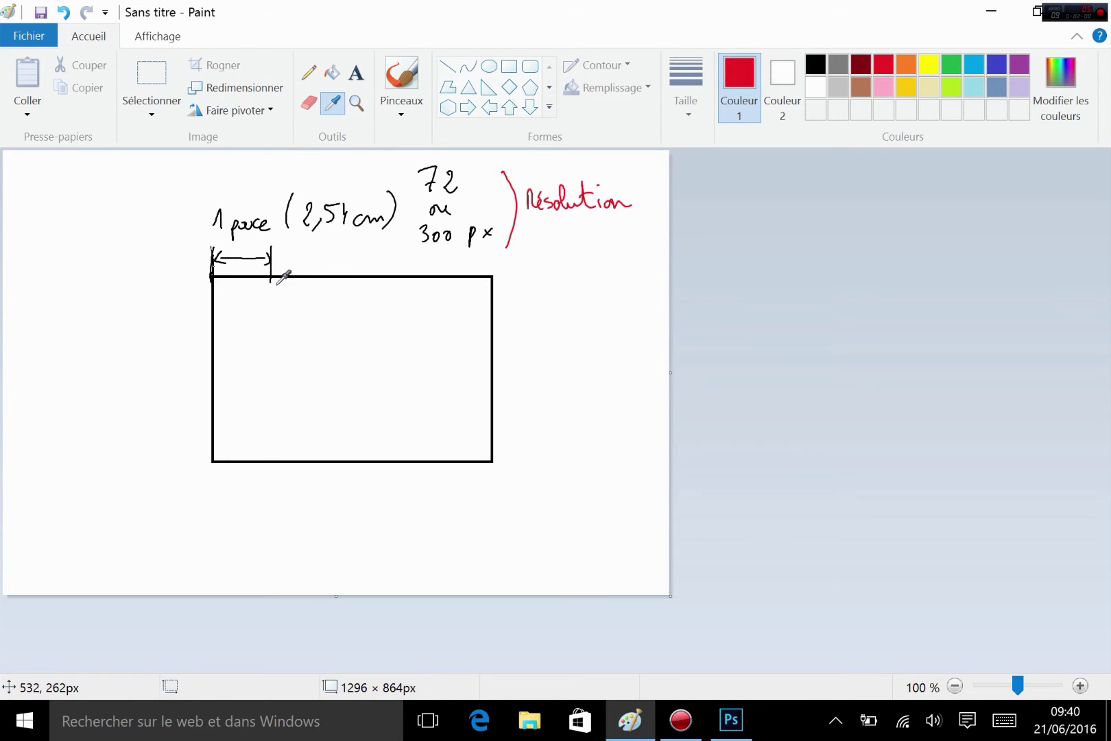
{"action": "left_click", "coordinate": [730, 724]}
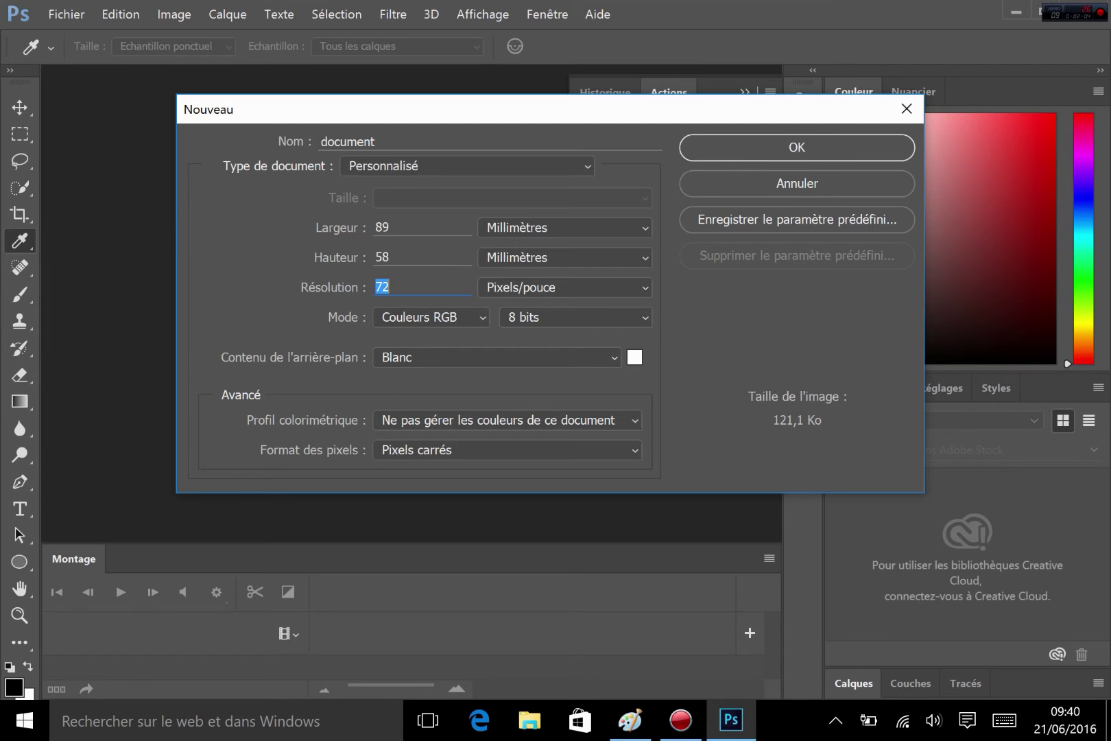
{"action": "type", "text": "300"}
- Switch to Paint and handwrite "1024 px" in red with the brush inside the rectangle, just below its upper edge
{"action": "left_click", "coordinate": [630, 720]}
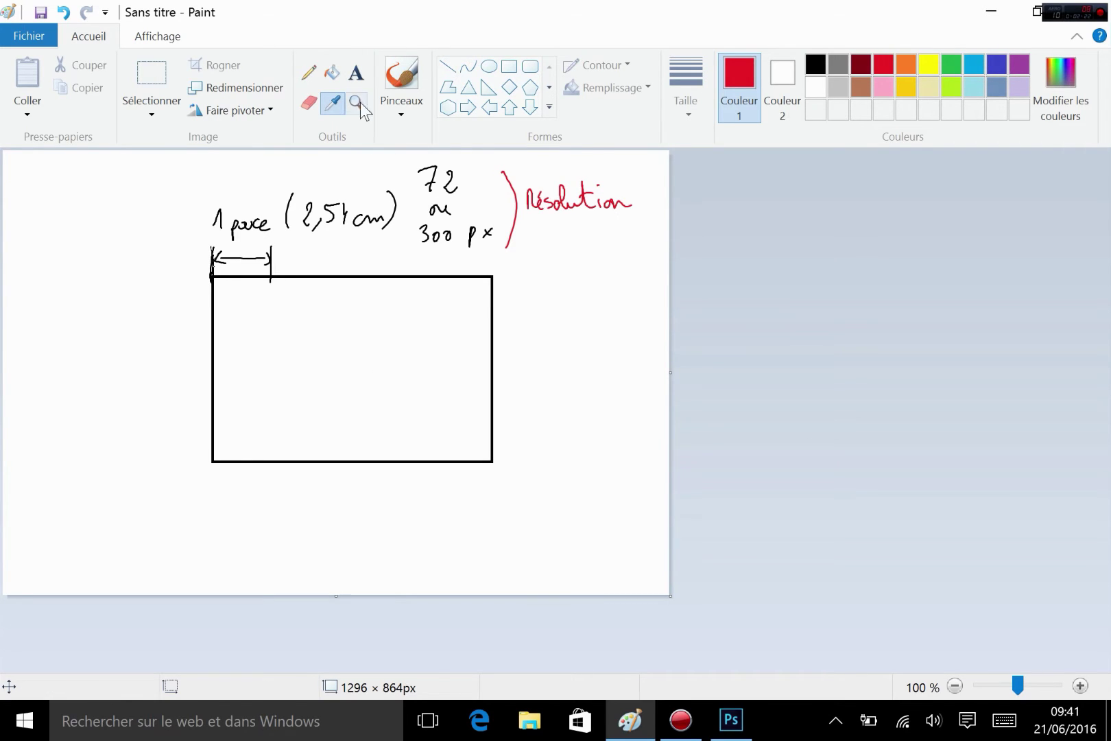
{"action": "left_click", "coordinate": [402, 79]}
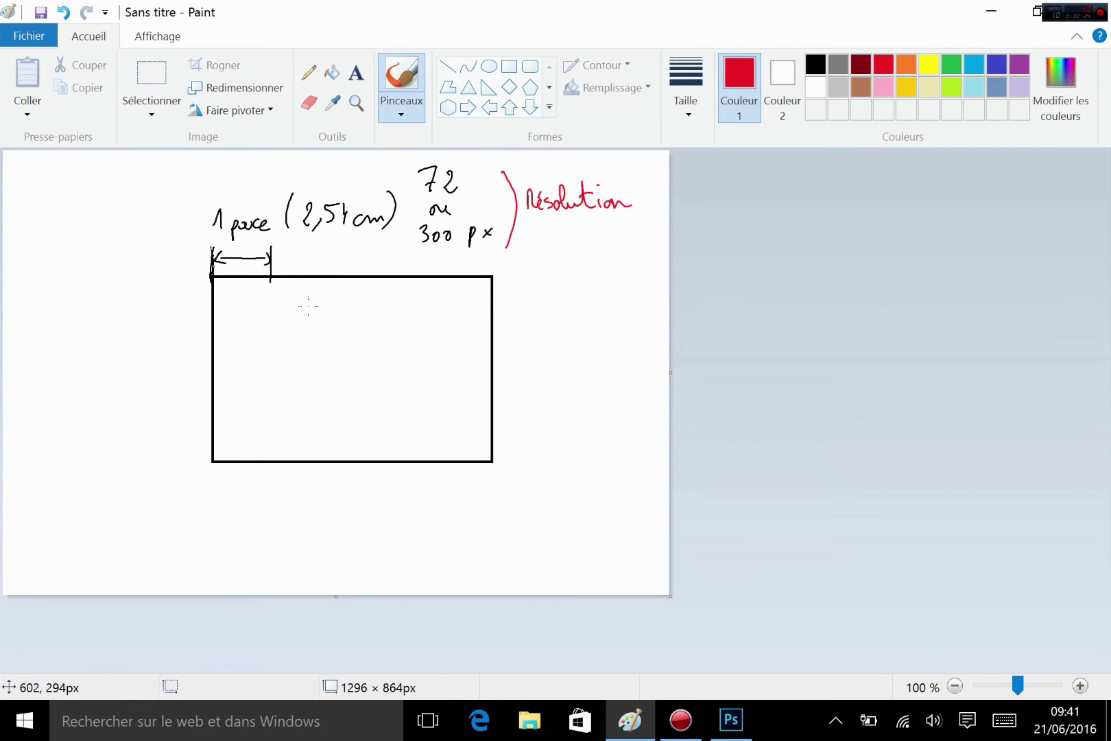
{"action": "mouse_move", "coordinate": [307, 312]}
{"action": "left_mouse_down"}
{"action": "mouse_move", "coordinate": [328, 290]}
{"action": "mouse_move", "coordinate": [338, 303]}
{"action": "mouse_move", "coordinate": [383, 293]}
{"action": "mouse_move", "coordinate": [406, 316]}
{"action": "left_mouse_up"}
{"action": "left_click_drag", "start_coordinate": [406, 307], "coordinate": [396, 318]}
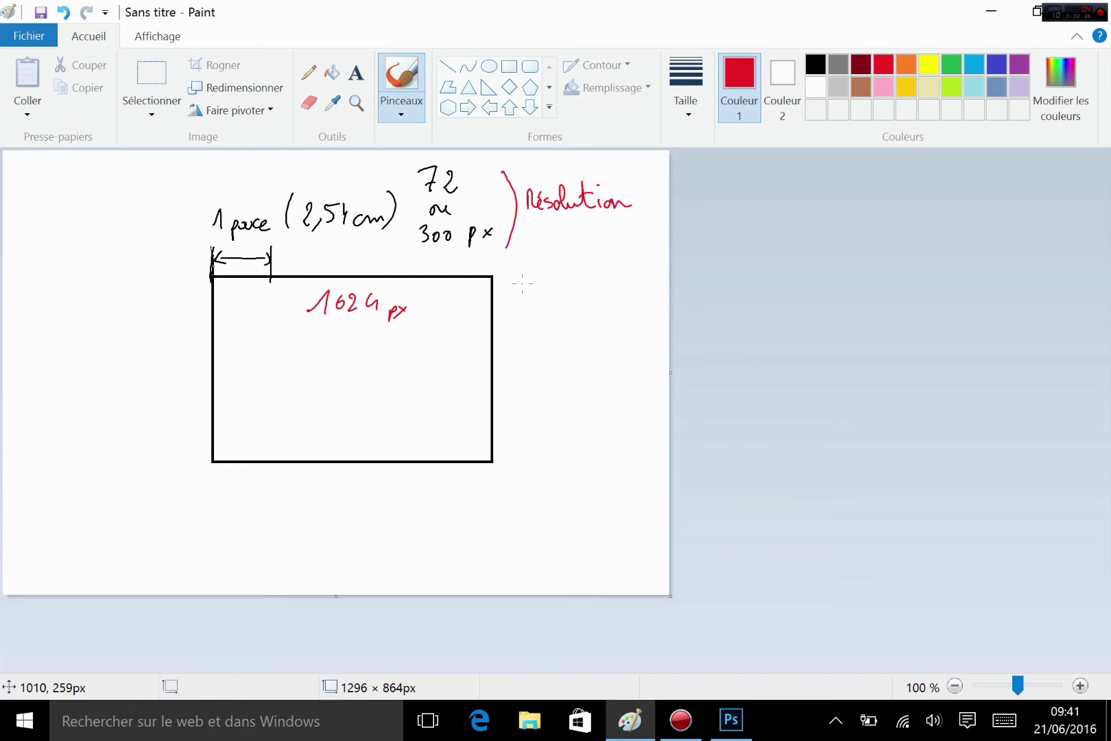
- Handwrite the red calculation 1024/72, 14,2 pouces and 36 cm in a column beside the rectangle, linked by downward arrows
{"action": "mouse_move", "coordinate": [512, 284]}
{"action": "left_mouse_down"}
{"action": "mouse_move", "coordinate": [533, 272]}
{"action": "mouse_move", "coordinate": [551, 283]}
{"action": "left_mouse_up"}
{"action": "left_click_drag", "start_coordinate": [559, 269], "coordinate": [563, 282]}
{"action": "mouse_move", "coordinate": [580, 262]}
{"action": "left_mouse_down"}
{"action": "mouse_move", "coordinate": [556, 302]}
{"action": "mouse_move", "coordinate": [582, 282]}
{"action": "mouse_move", "coordinate": [579, 301]}
{"action": "left_mouse_up"}
{"action": "mouse_move", "coordinate": [584, 290]}
{"action": "left_mouse_down"}
{"action": "mouse_move", "coordinate": [603, 302]}
{"action": "mouse_move", "coordinate": [562, 350]}
{"action": "left_mouse_up"}
{"action": "left_click_drag", "start_coordinate": [555, 337], "coordinate": [575, 339]}
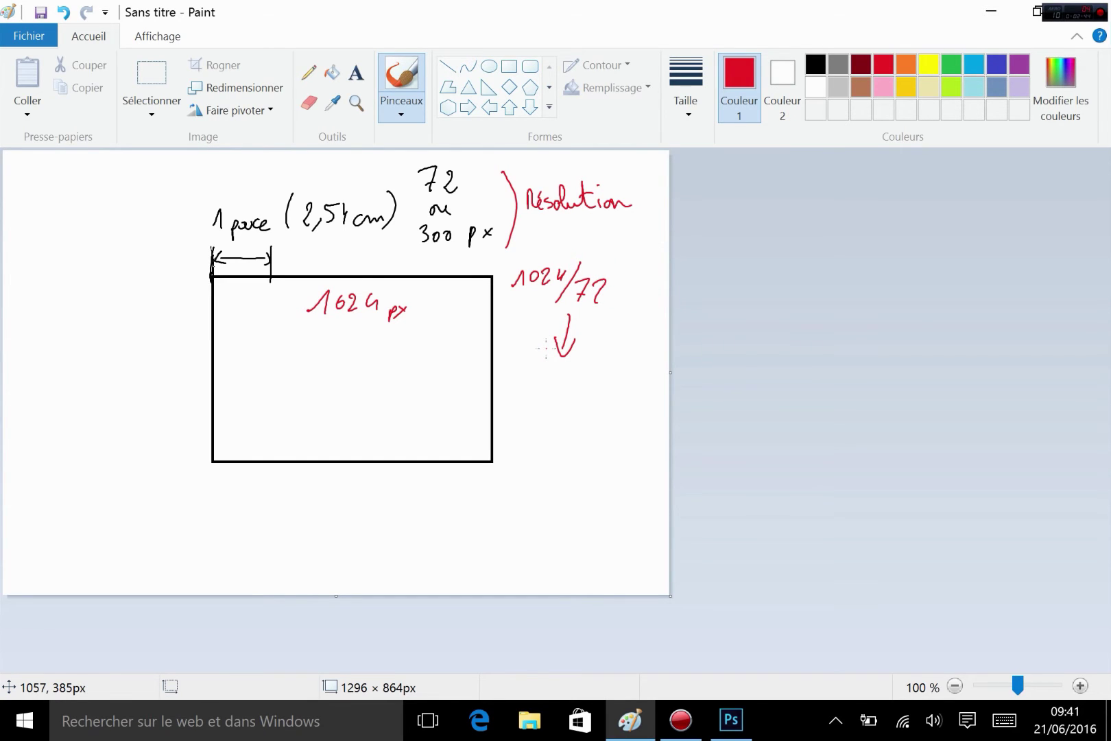
{"action": "mouse_move", "coordinate": [528, 409]}
{"action": "left_mouse_down"}
{"action": "mouse_move", "coordinate": [544, 382]}
{"action": "mouse_move", "coordinate": [544, 407]}
{"action": "left_mouse_up"}
{"action": "left_click_drag", "start_coordinate": [553, 383], "coordinate": [554, 410]}
{"action": "mouse_move", "coordinate": [563, 402]}
{"action": "left_mouse_down"}
{"action": "mouse_move", "coordinate": [590, 404]}
{"action": "mouse_move", "coordinate": [606, 403]}
{"action": "mouse_move", "coordinate": [608, 390]}
{"action": "mouse_move", "coordinate": [634, 403]}
{"action": "mouse_move", "coordinate": [579, 449]}
{"action": "left_mouse_up"}
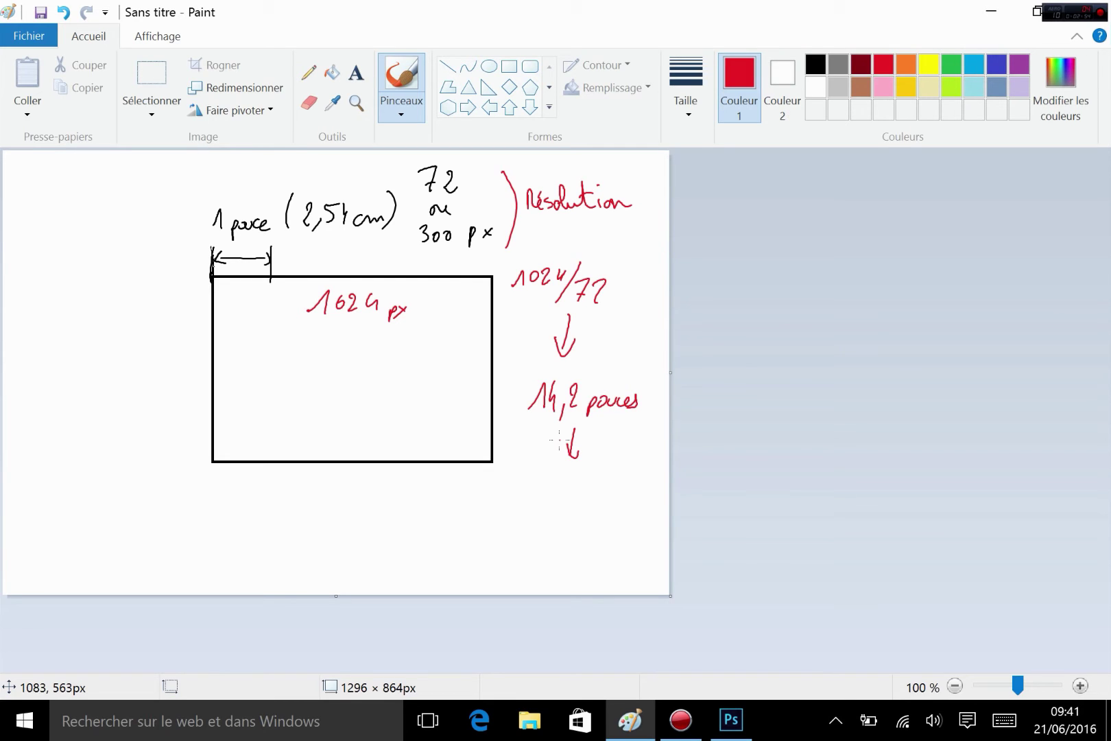
{"action": "mouse_move", "coordinate": [536, 473]}
{"action": "left_mouse_down"}
{"action": "mouse_move", "coordinate": [579, 471]}
{"action": "mouse_move", "coordinate": [561, 496]}
{"action": "mouse_move", "coordinate": [638, 492]}
{"action": "left_mouse_up"}
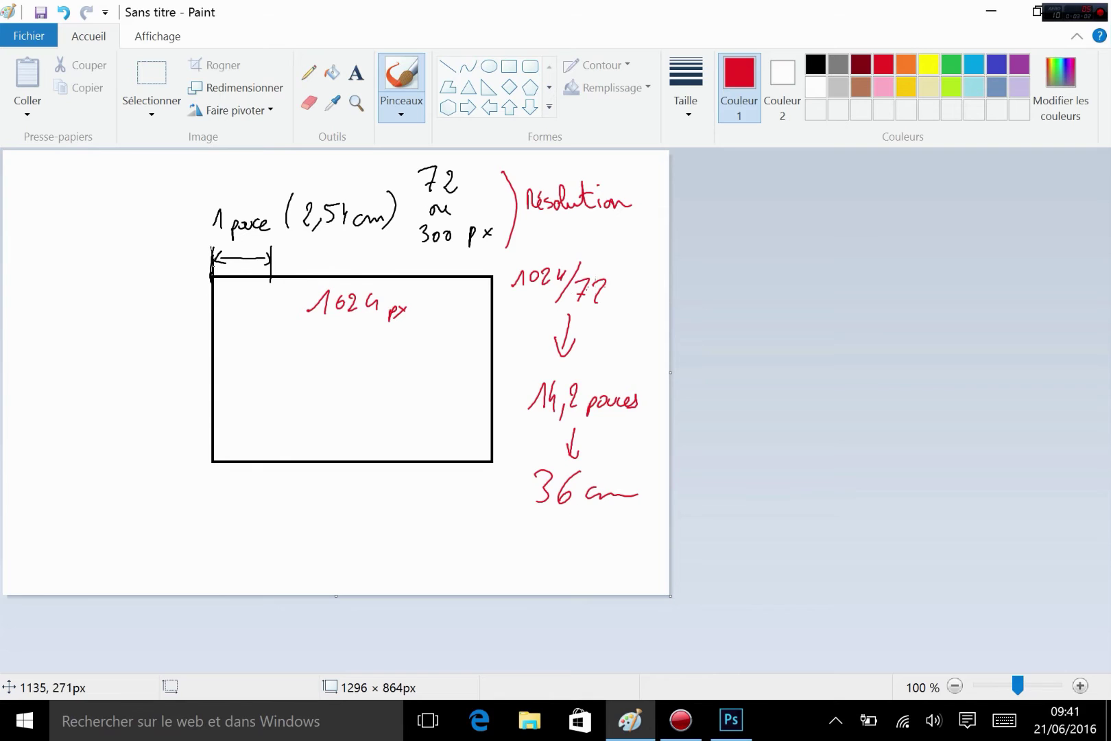
- Handwrite 1024/300 in green across the rectangle's right edge, with a downward arrow beneath it
{"action": "left_click", "coordinate": [954, 63]}
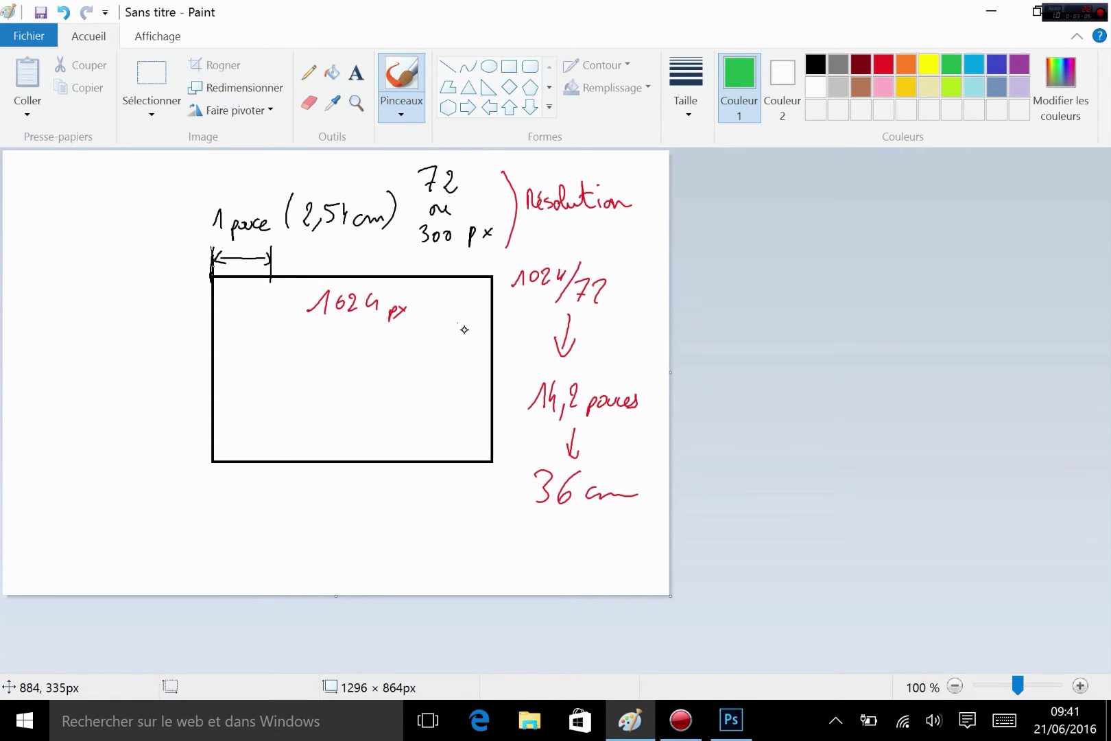
{"action": "left_click_drag", "start_coordinate": [448, 279], "coordinate": [459, 282]}
{"action": "left_click_drag", "start_coordinate": [472, 270], "coordinate": [473, 271]}
{"action": "mouse_move", "coordinate": [477, 272]}
{"action": "left_mouse_down"}
{"action": "mouse_move", "coordinate": [484, 294]}
{"action": "mouse_move", "coordinate": [498, 283]}
{"action": "mouse_move", "coordinate": [472, 320]}
{"action": "mouse_move", "coordinate": [507, 311]}
{"action": "mouse_move", "coordinate": [475, 360]}
{"action": "left_mouse_up"}
{"action": "left_click_drag", "start_coordinate": [469, 348], "coordinate": [472, 367]}
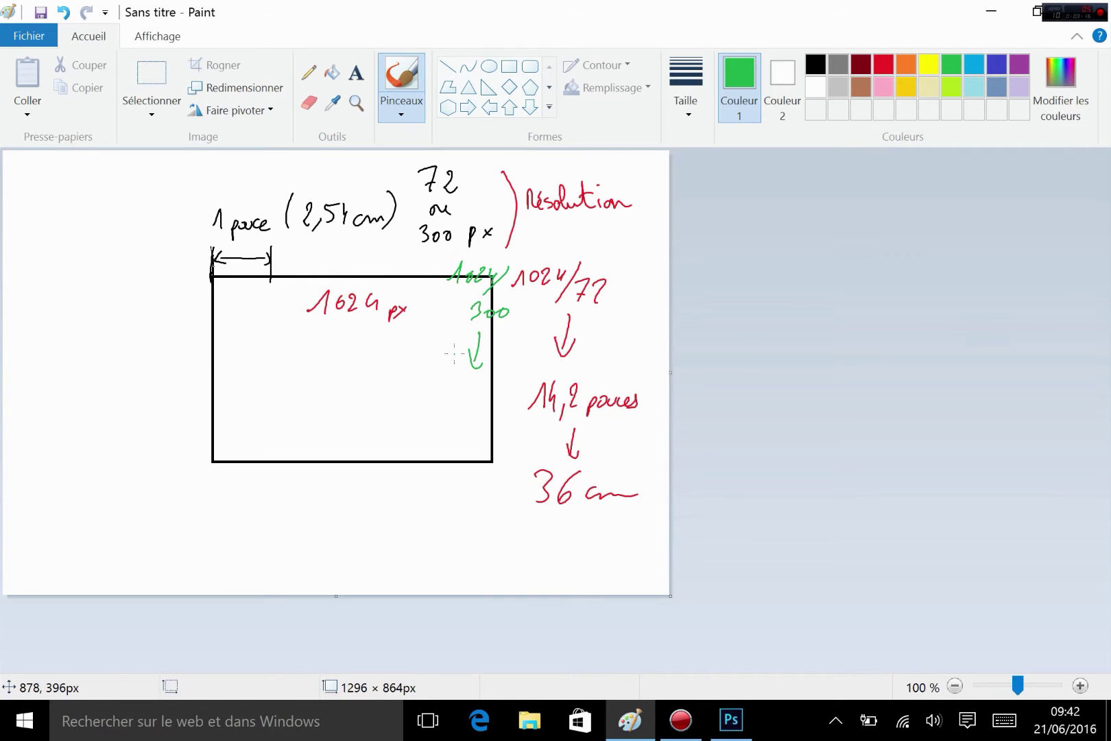
- Handwrite 3,4" and 8,67 cm in green below the 1024/300 division, linked by an arrow, and return to Photoshop
{"action": "left_click_drag", "start_coordinate": [439, 380], "coordinate": [443, 404]}
{"action": "mouse_move", "coordinate": [456, 390]}
{"action": "left_mouse_down"}
{"action": "mouse_move", "coordinate": [448, 412]}
{"action": "mouse_move", "coordinate": [475, 399]}
{"action": "left_mouse_up"}
{"action": "mouse_move", "coordinate": [476, 386]}
{"action": "left_mouse_down"}
{"action": "mouse_move", "coordinate": [474, 409]}
{"action": "mouse_move", "coordinate": [493, 386]}
{"action": "mouse_move", "coordinate": [466, 453]}
{"action": "left_mouse_up"}
{"action": "left_click_drag", "start_coordinate": [463, 438], "coordinate": [470, 447]}
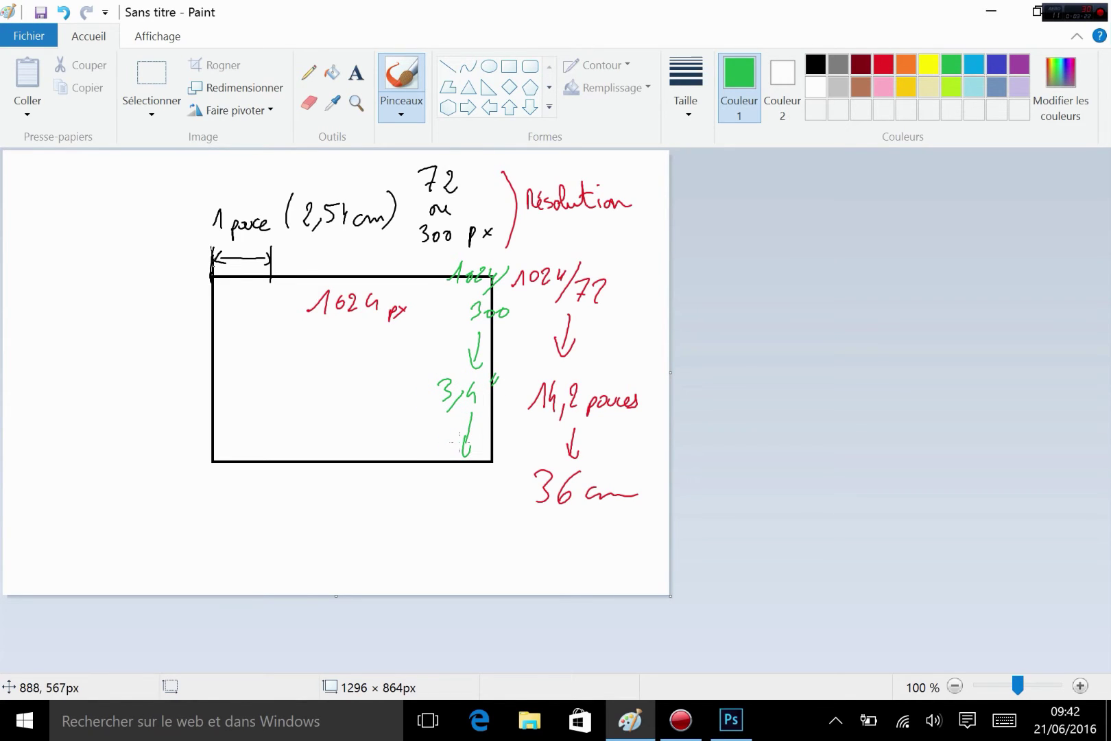
{"action": "left_click_drag", "start_coordinate": [422, 479], "coordinate": [423, 479]}
{"action": "mouse_move", "coordinate": [436, 496]}
{"action": "left_mouse_down"}
{"action": "mouse_move", "coordinate": [426, 514]}
{"action": "mouse_move", "coordinate": [464, 487]}
{"action": "mouse_move", "coordinate": [456, 505]}
{"action": "left_mouse_up"}
{"action": "left_click_drag", "start_coordinate": [453, 492], "coordinate": [501, 496]}
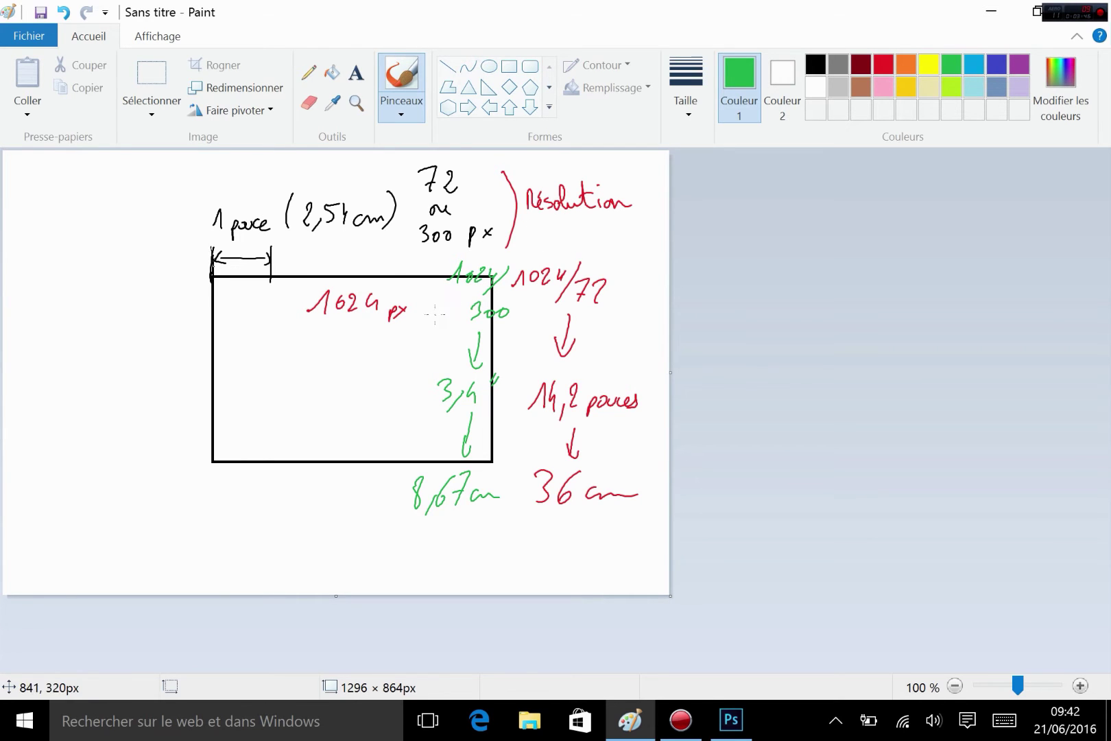
{"action": "key", "text": "alt+Tab"}
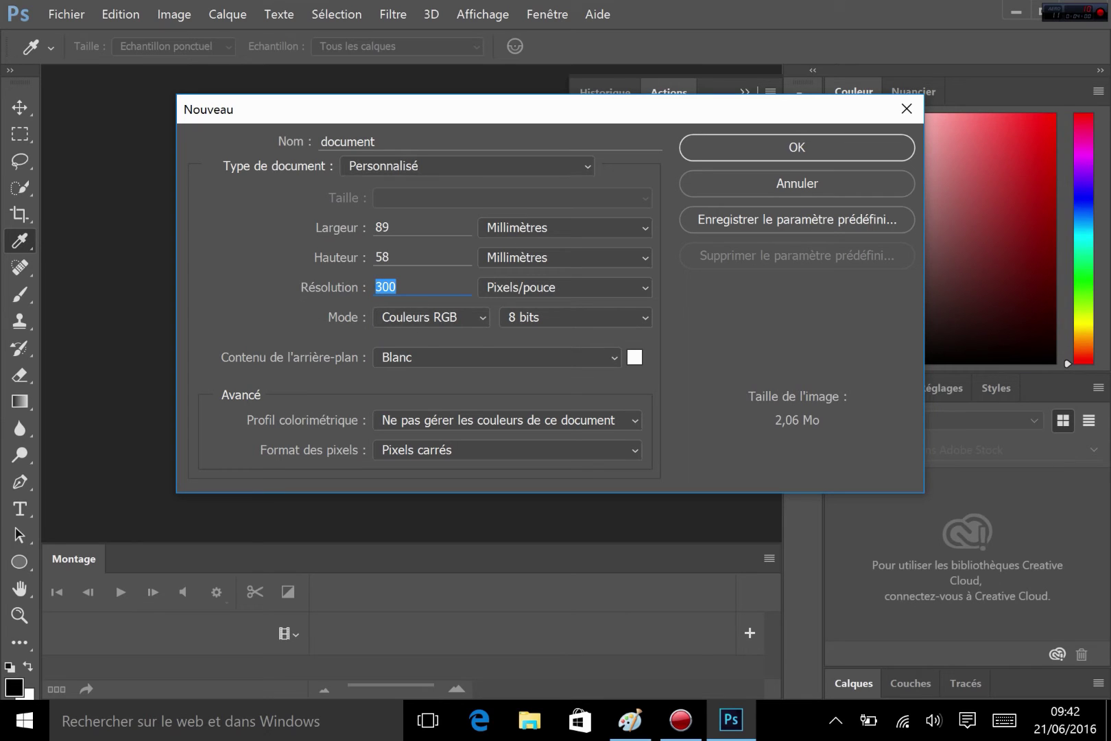
- Try a resolution of 72 Pixels/pouce for the new document, and restore it to 300
{"action": "left_click", "coordinate": [422, 286]}
{"action": "left_click_drag", "start_coordinate": [418, 288], "coordinate": [273, 315]}
{"action": "type", "text": "72"}
{"action": "left_click", "coordinate": [302, 290]}
{"action": "type", "text": "300"}
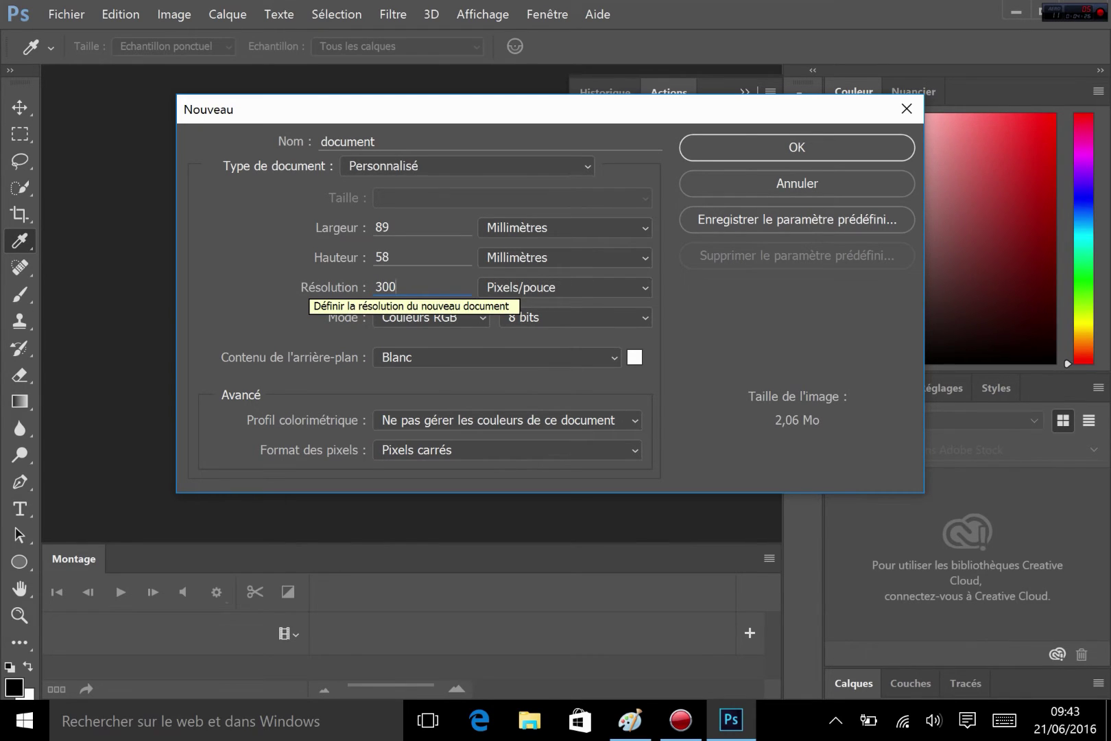
- Try the Niveaux de gris colour mode for the new document, and switch it back to Couleurs RGB
{"action": "left_click", "coordinate": [480, 316]}
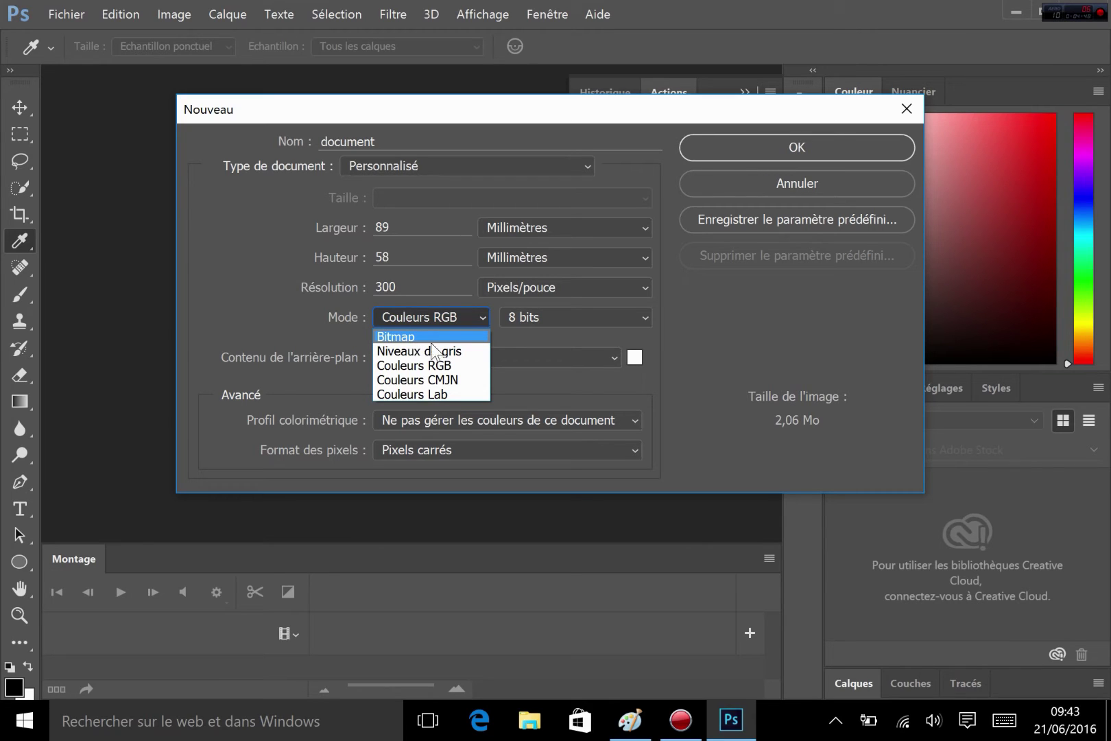
{"action": "left_click", "coordinate": [415, 352]}
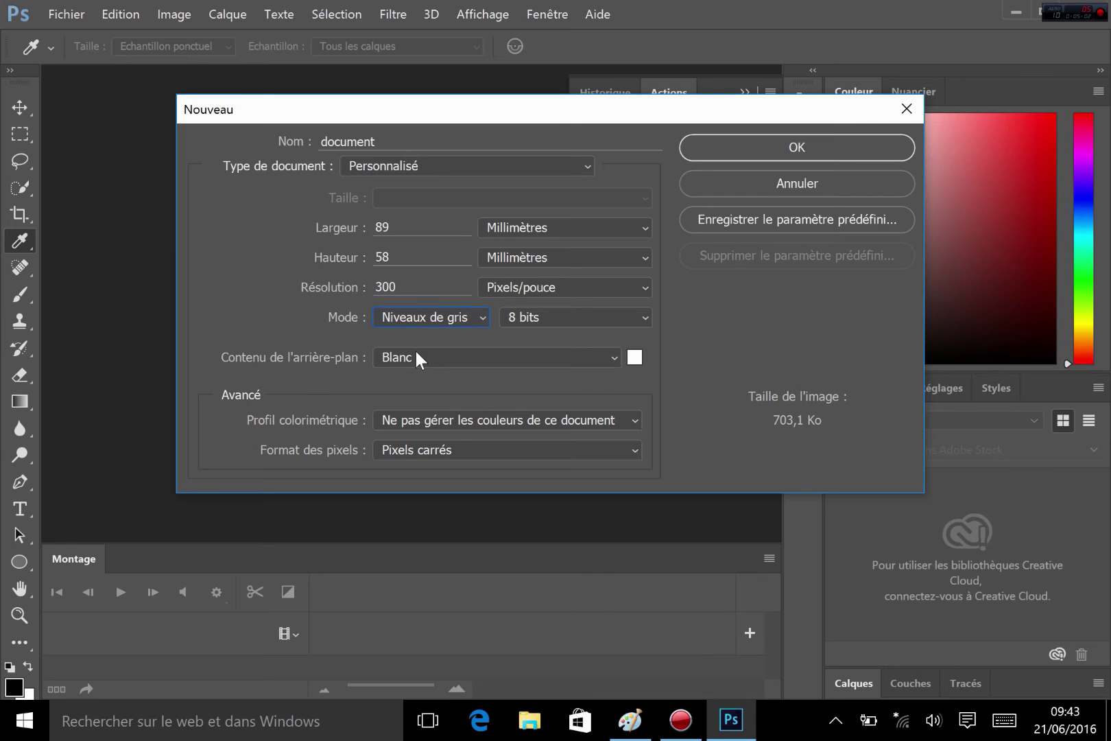
{"action": "left_click", "coordinate": [410, 316]}
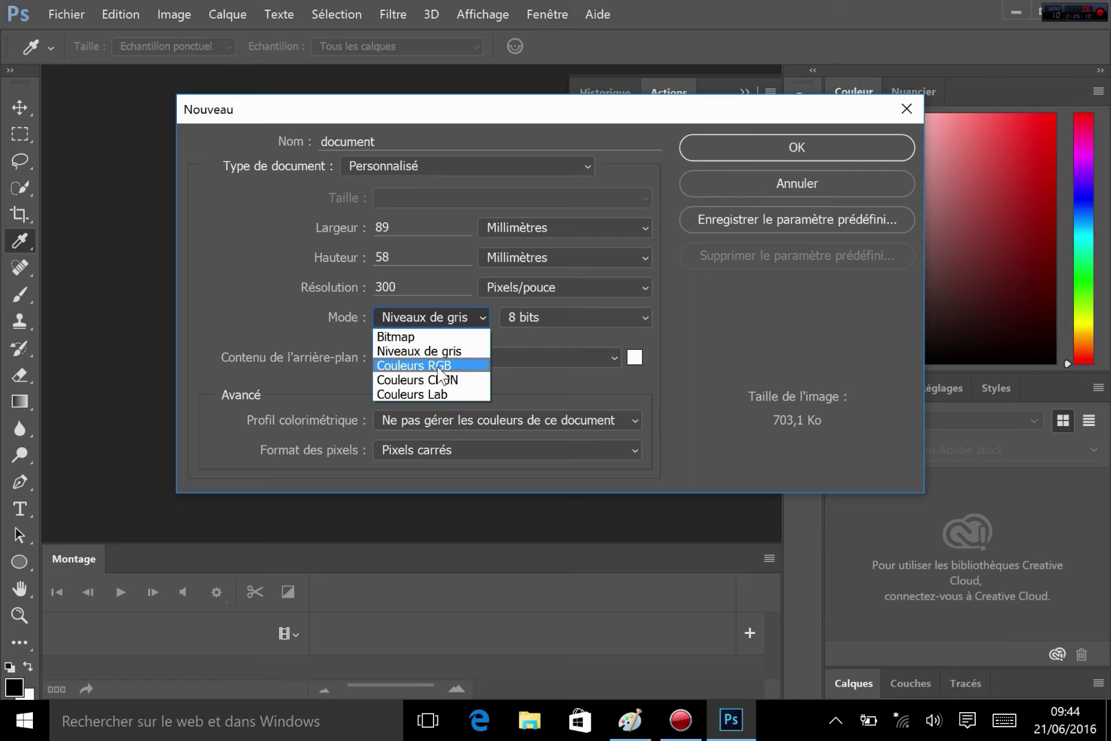
{"action": "left_click", "coordinate": [442, 366]}
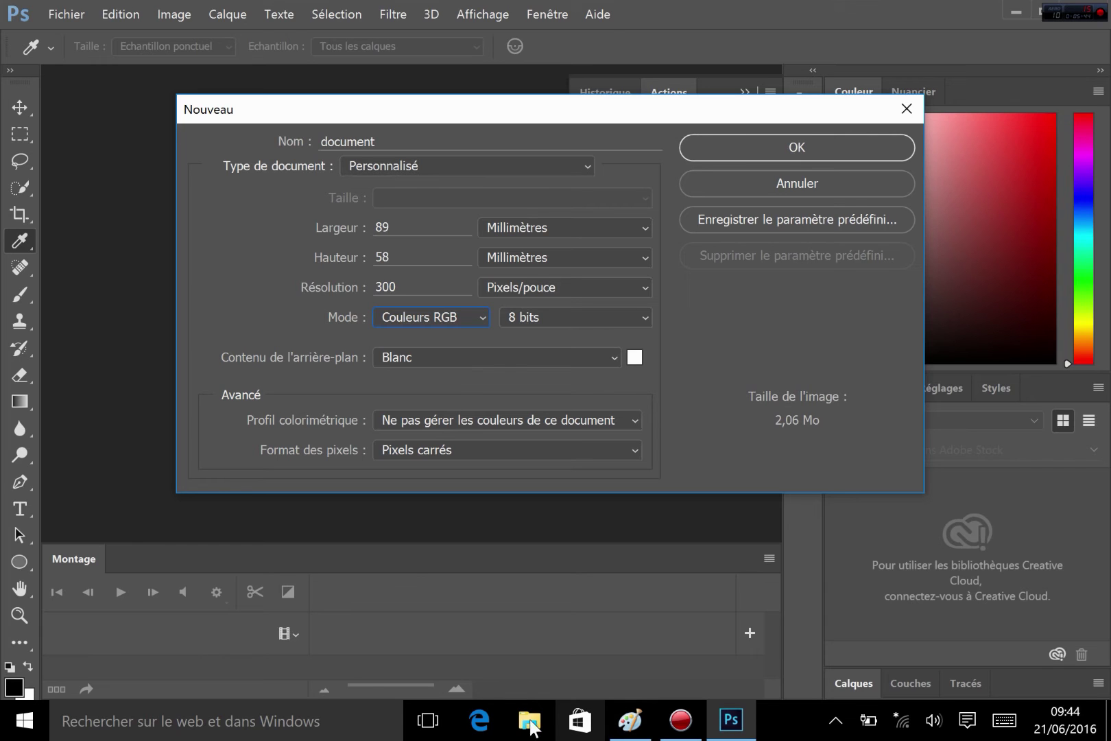
{"action": "left_click", "coordinate": [320, 725]}
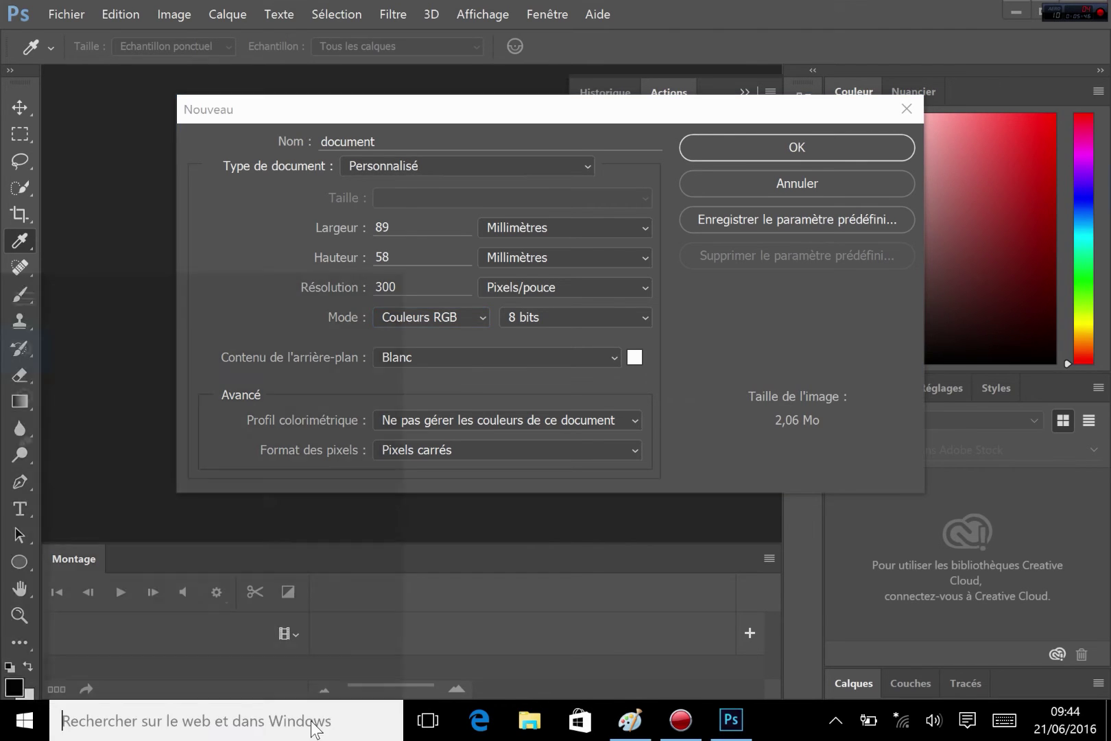
{"action": "type", "text": "c"}
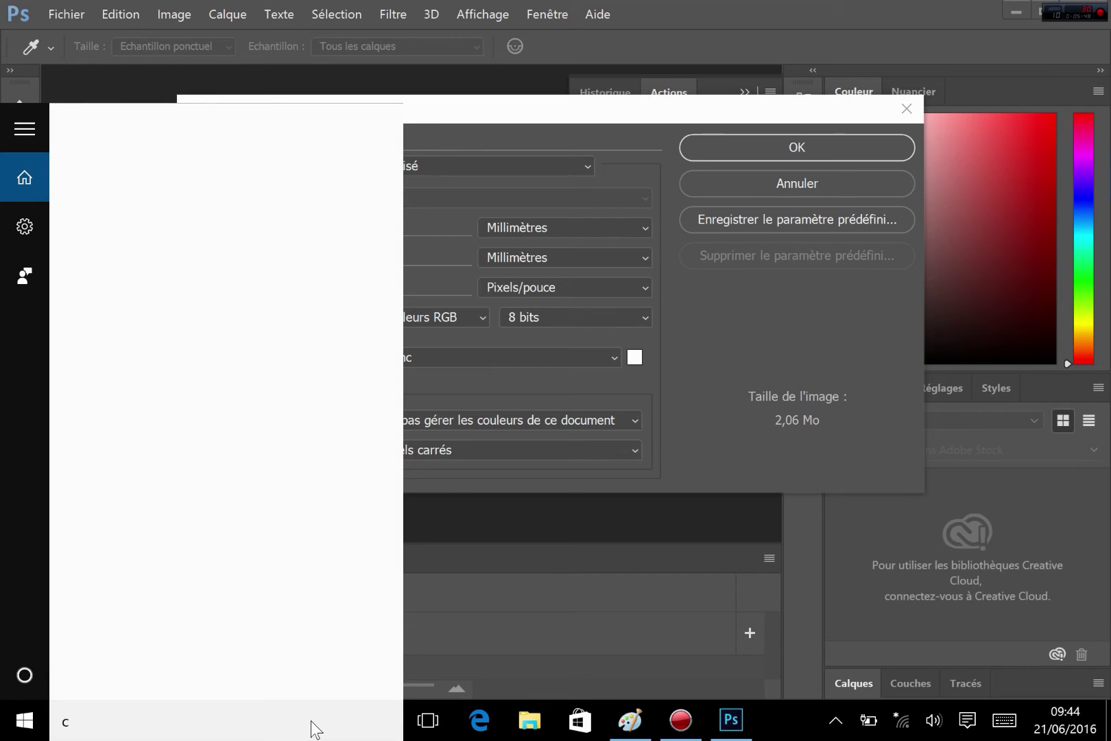
{"action": "type", "text": "hrompe"}
{"action": "key", "text": "Return"}
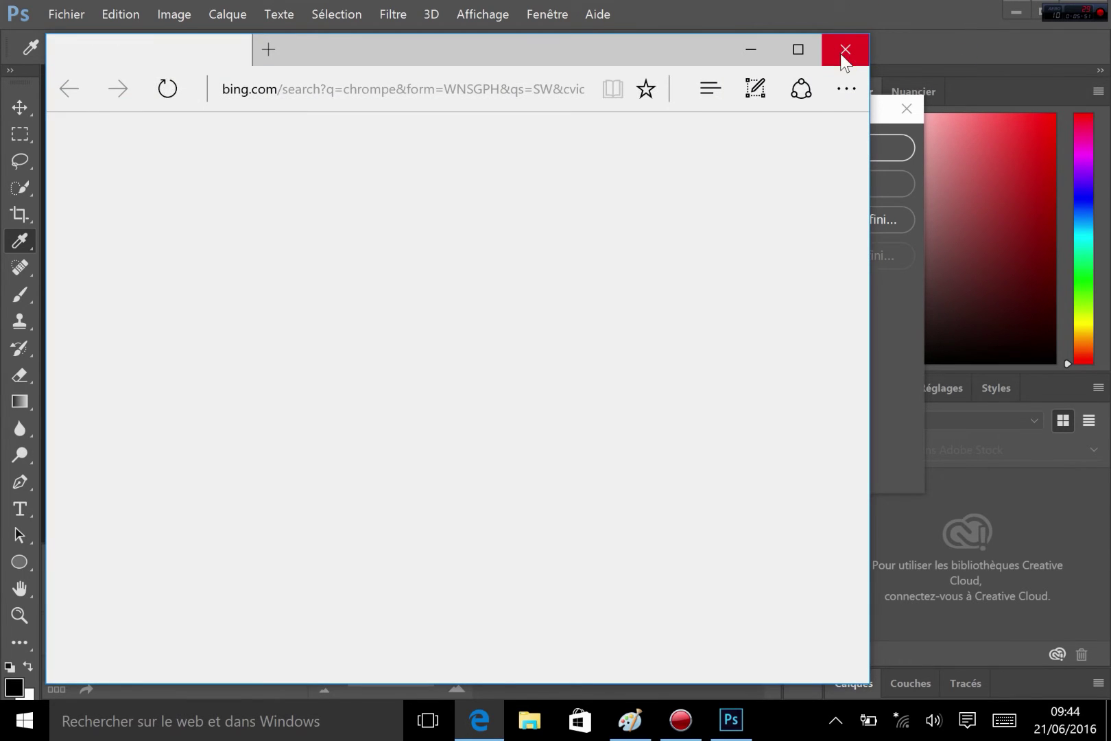
{"action": "left_click", "coordinate": [845, 51]}
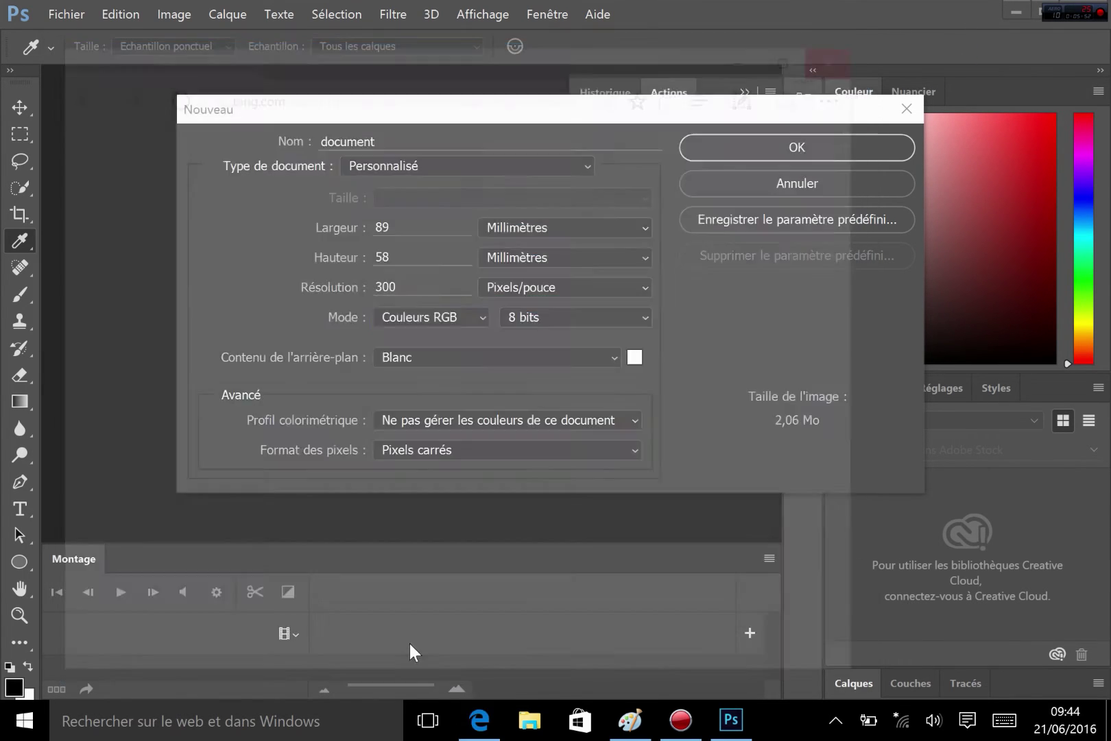
- Find Google Chrome with the Windows search and launch it
{"action": "left_click", "coordinate": [233, 726]}
{"action": "type", "text": "chrome"}
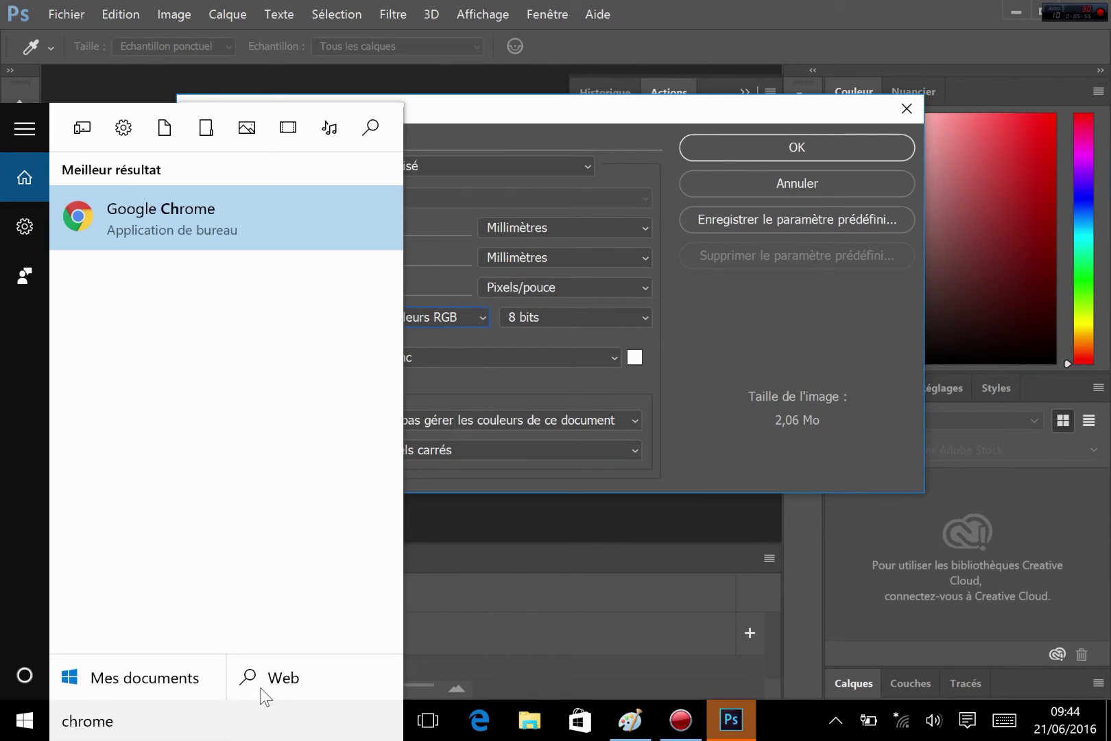
{"action": "key", "text": "Return"}
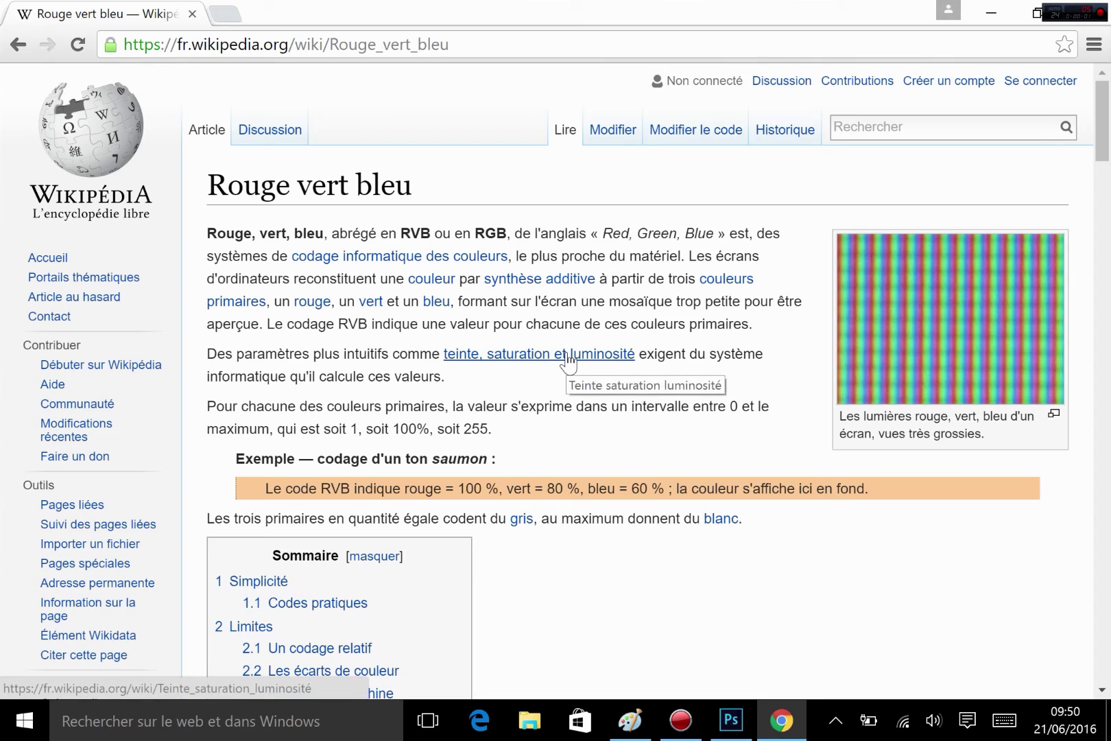
- Enlarge the additive colour diagram in the Simplicité section of Wikipedia's Rouge vert bleu article, and return to Photoshop
{"action": "scroll", "coordinate": [568, 361], "scroll_direction": "down", "scroll_amount": 1}
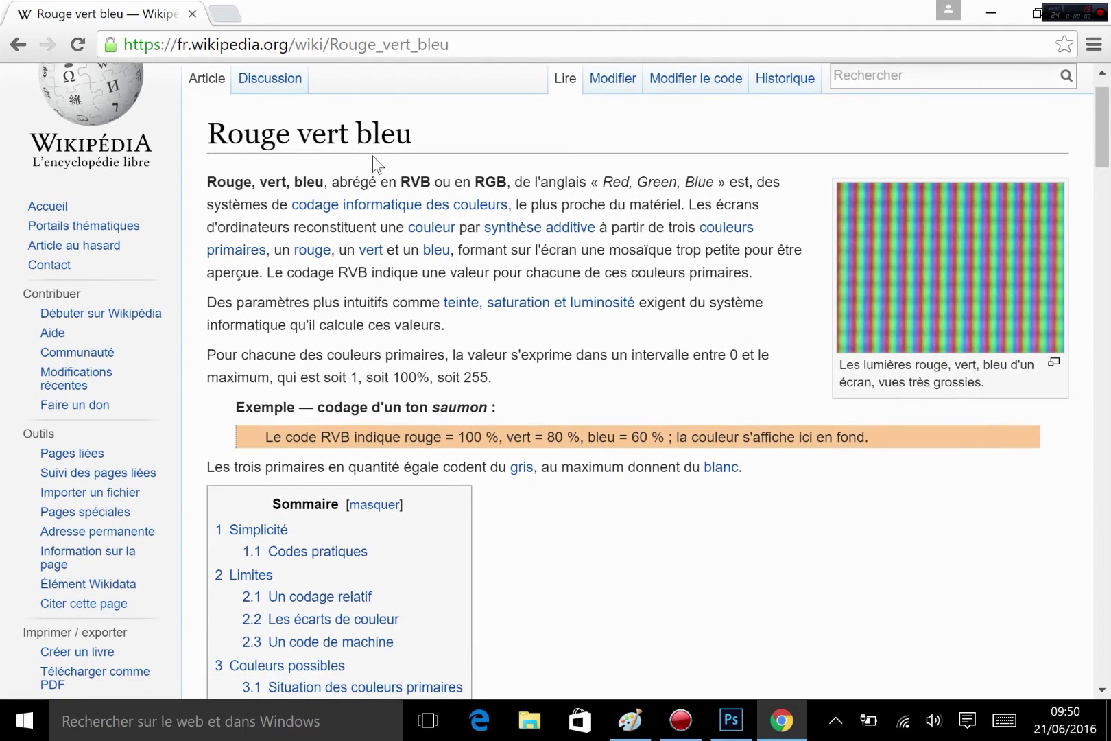
{"action": "scroll", "coordinate": [636, 345], "scroll_direction": "down", "scroll_amount": 10}
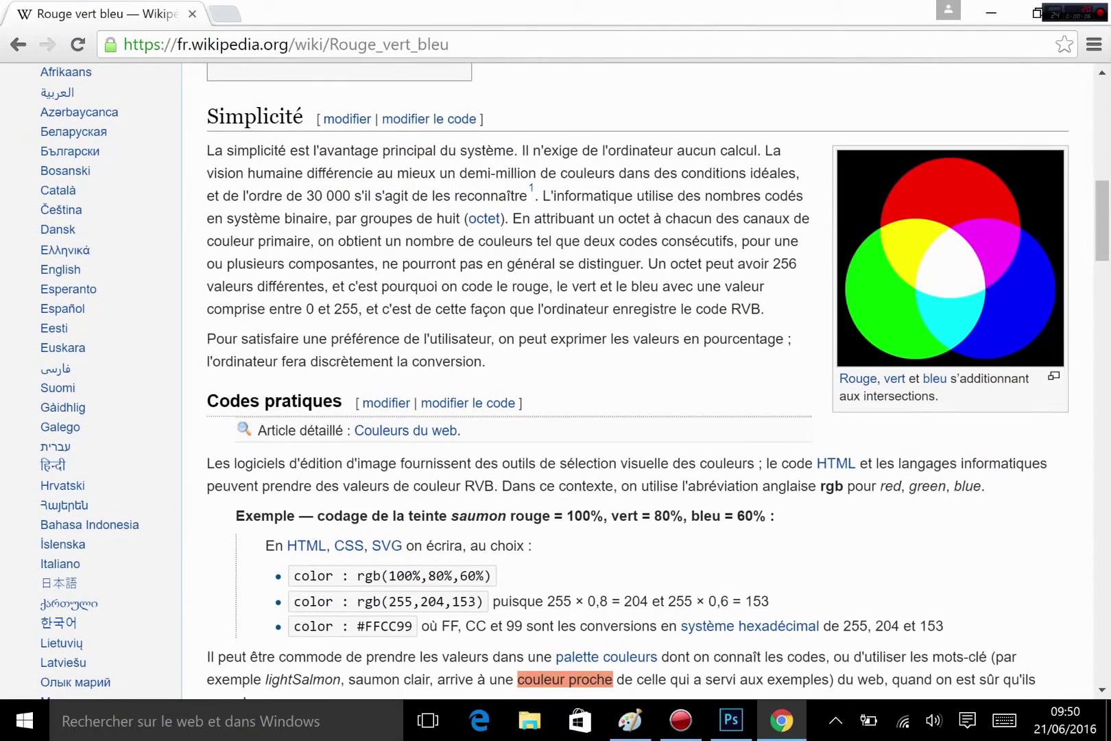
{"action": "left_click", "coordinate": [956, 268]}
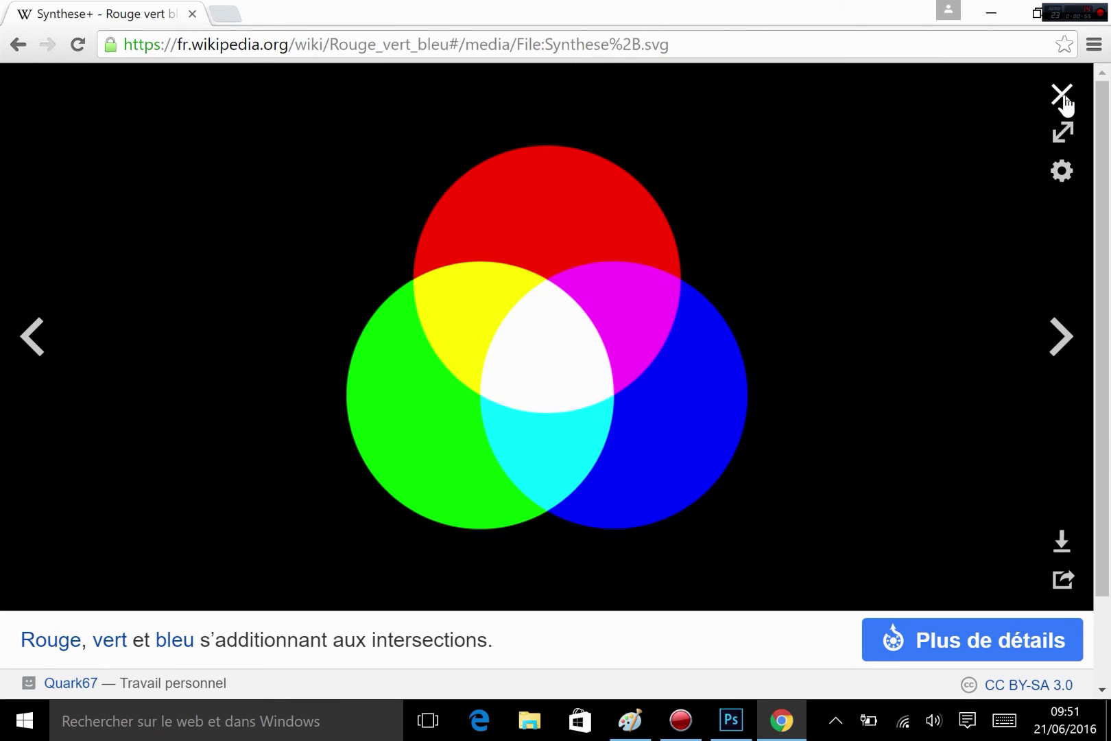
{"action": "left_click", "coordinate": [731, 722]}
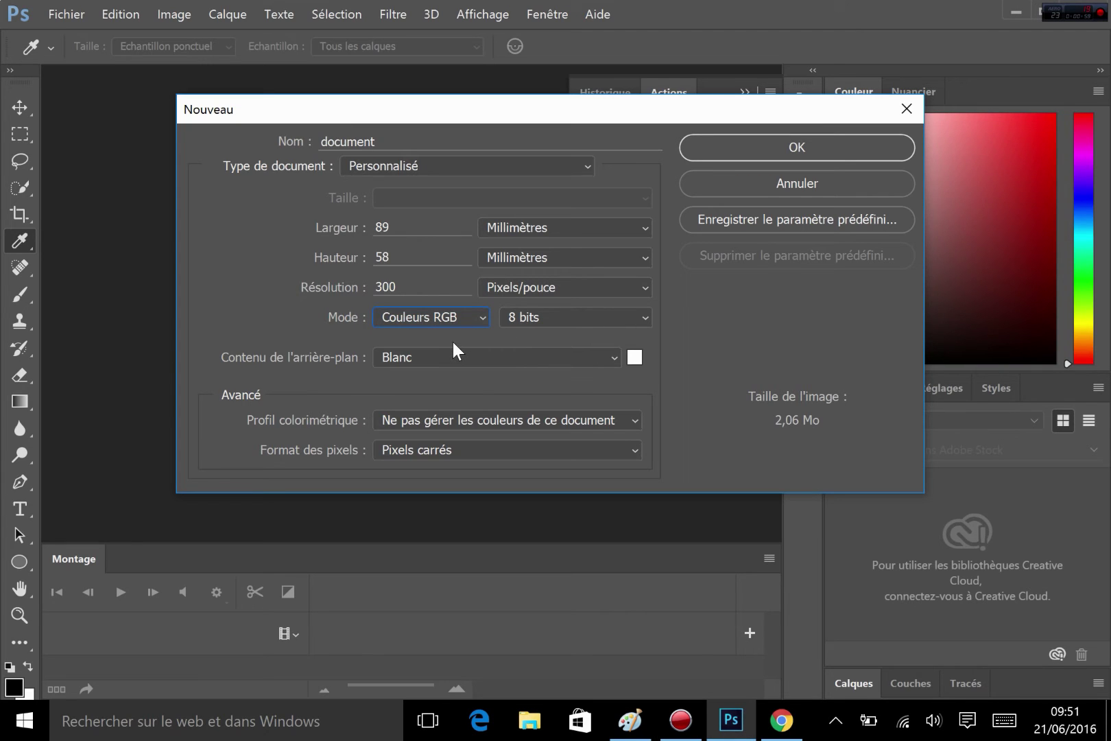
- Examine the bit depth options offered for the new document in Couleurs RGB mode
{"action": "left_click", "coordinate": [539, 311]}
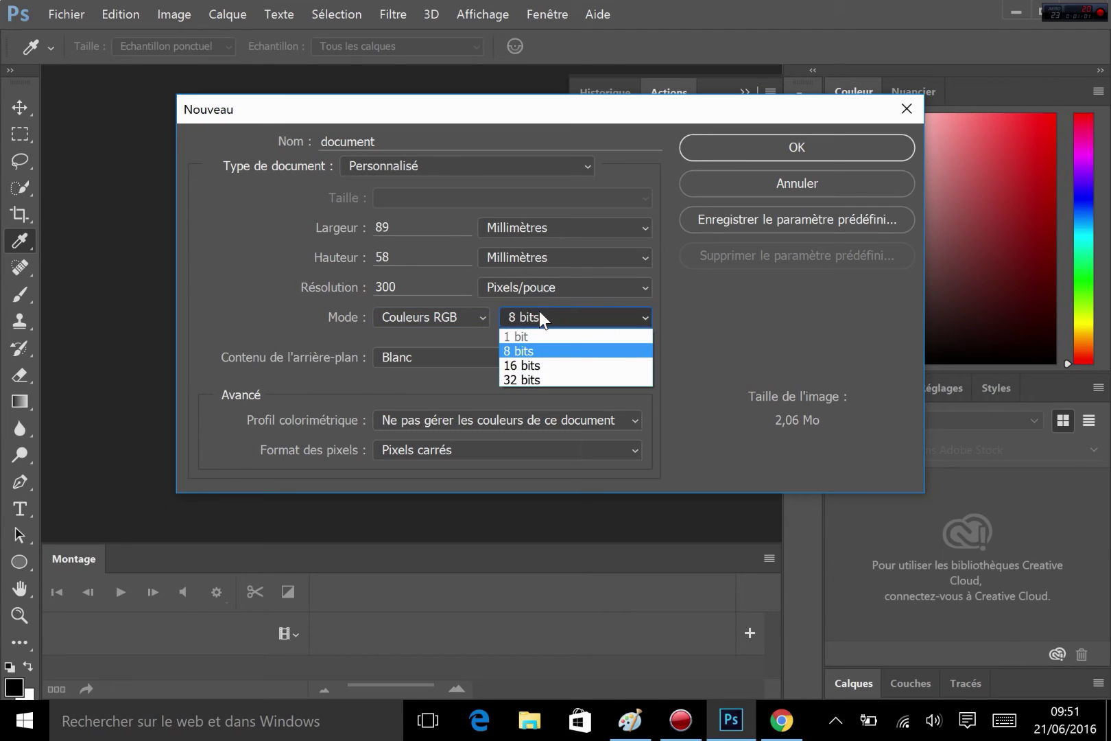
{"action": "left_click", "coordinate": [539, 310]}
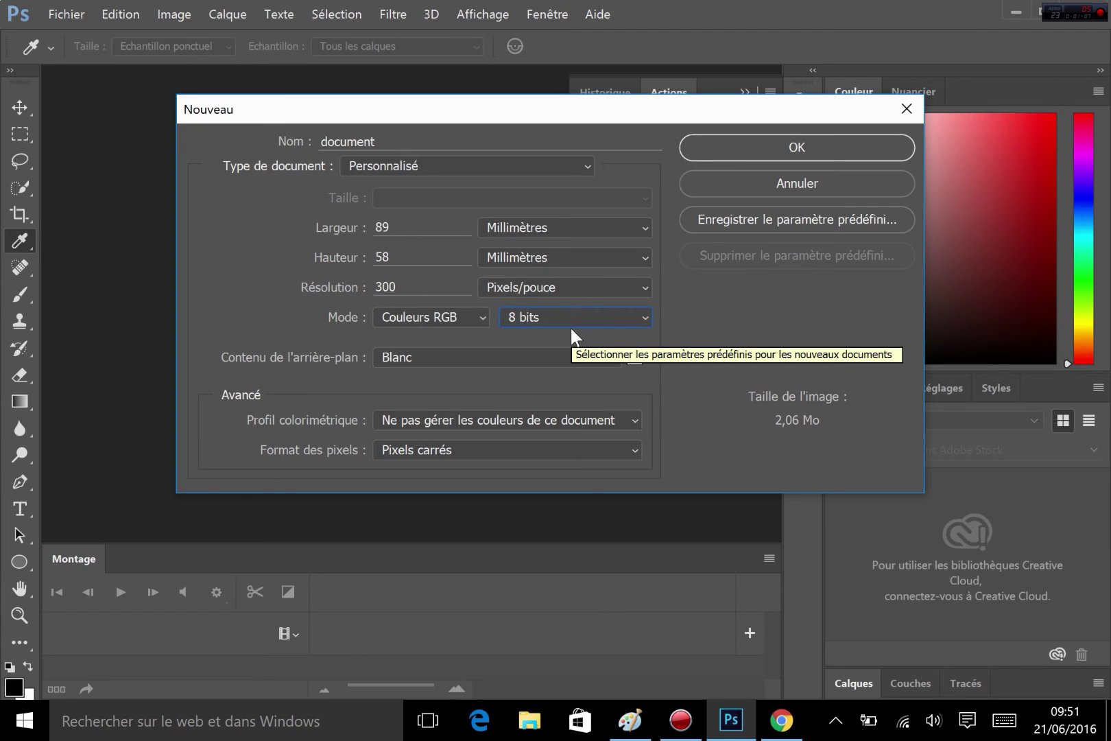
{"action": "left_click", "coordinate": [544, 314]}
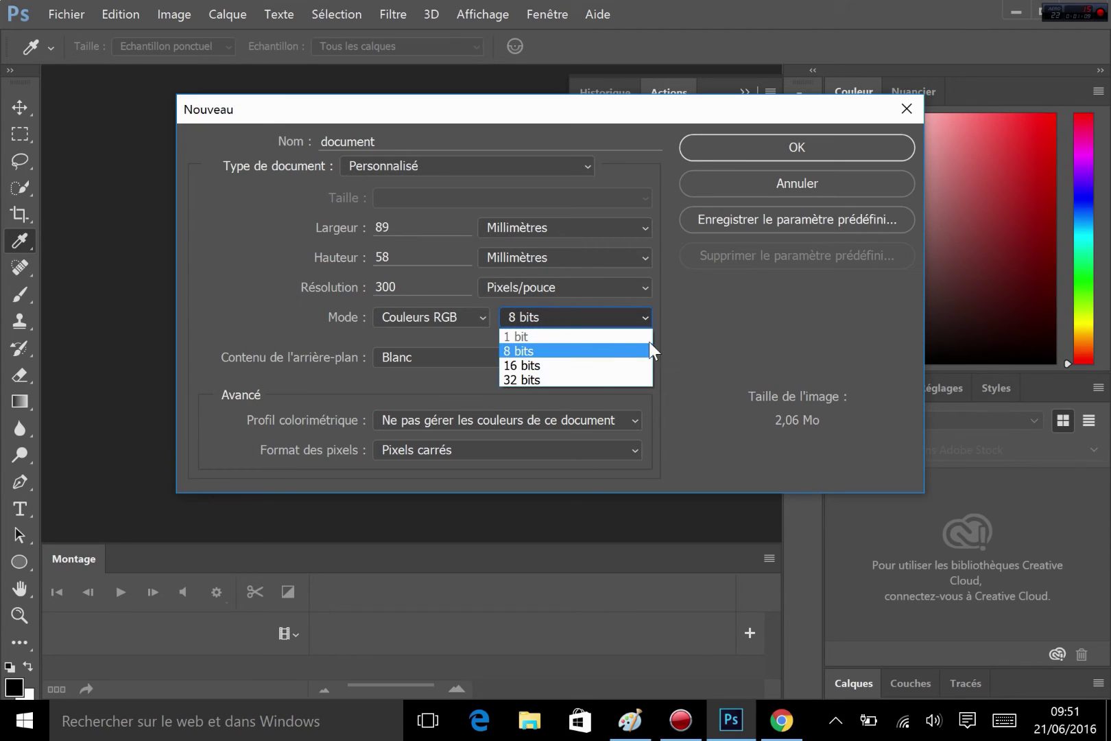
{"action": "left_click", "coordinate": [695, 335]}
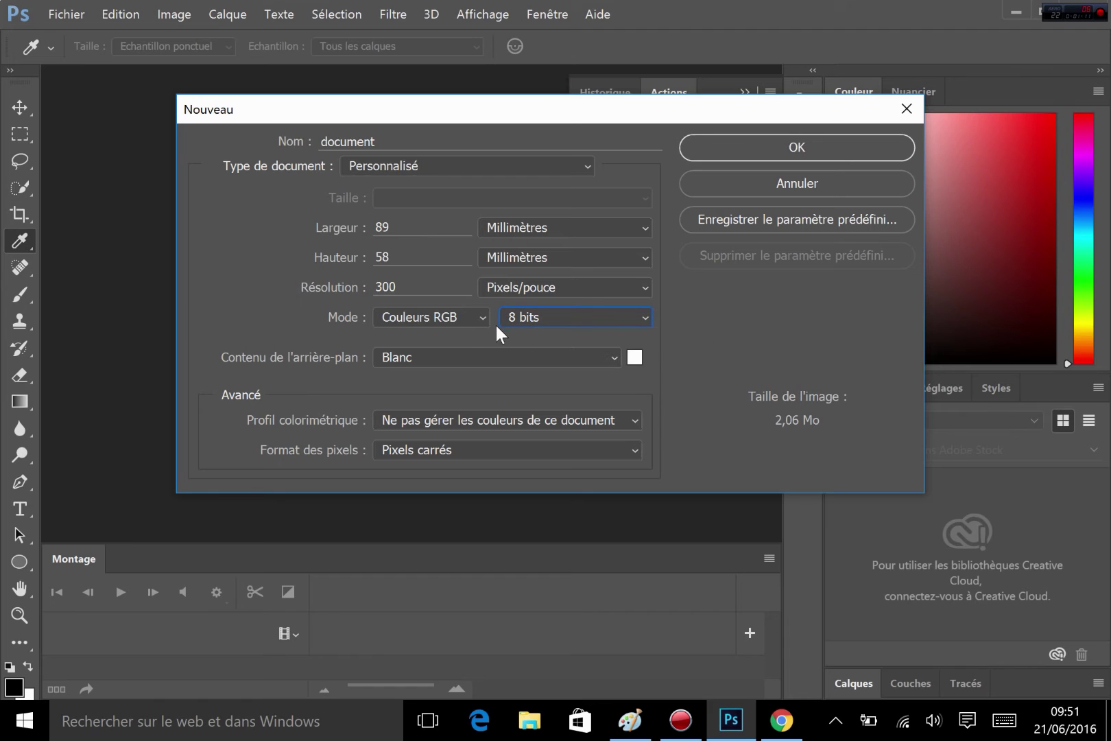
- Try the Bitmap colour mode for the new document, check its bit depth, and switch back to Couleurs RGB
{"action": "left_click", "coordinate": [455, 315]}
{"action": "left_click", "coordinate": [421, 335]}
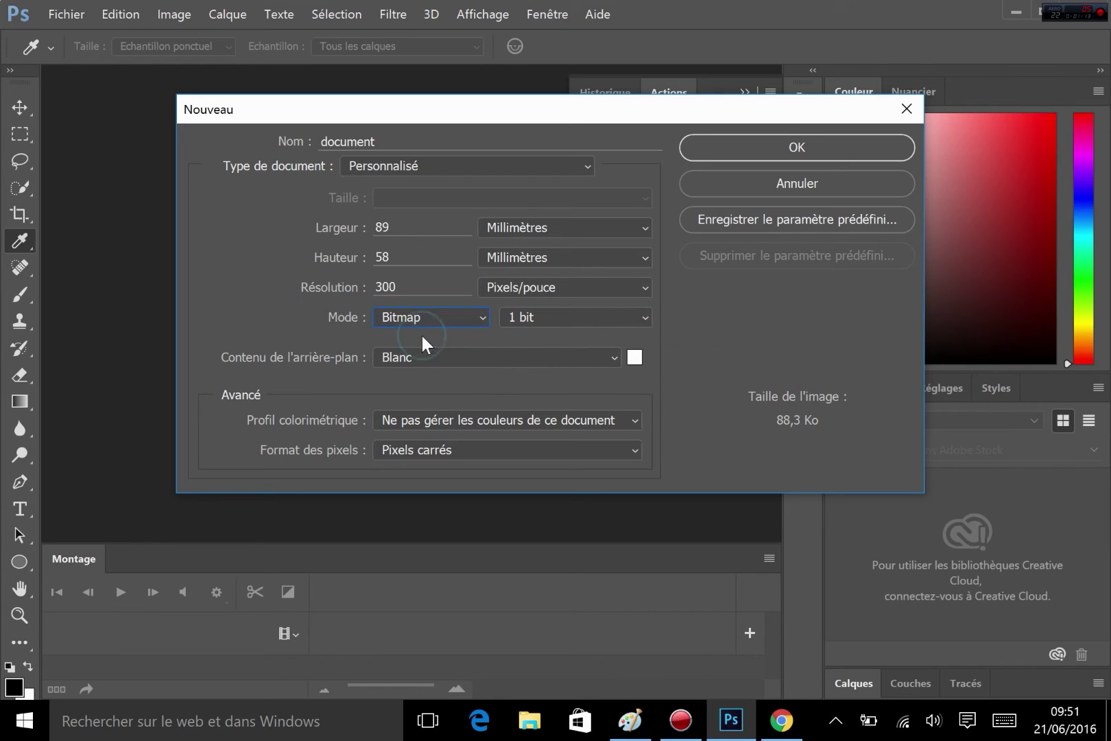
{"action": "left_click", "coordinate": [565, 316]}
{"action": "left_click", "coordinate": [587, 316]}
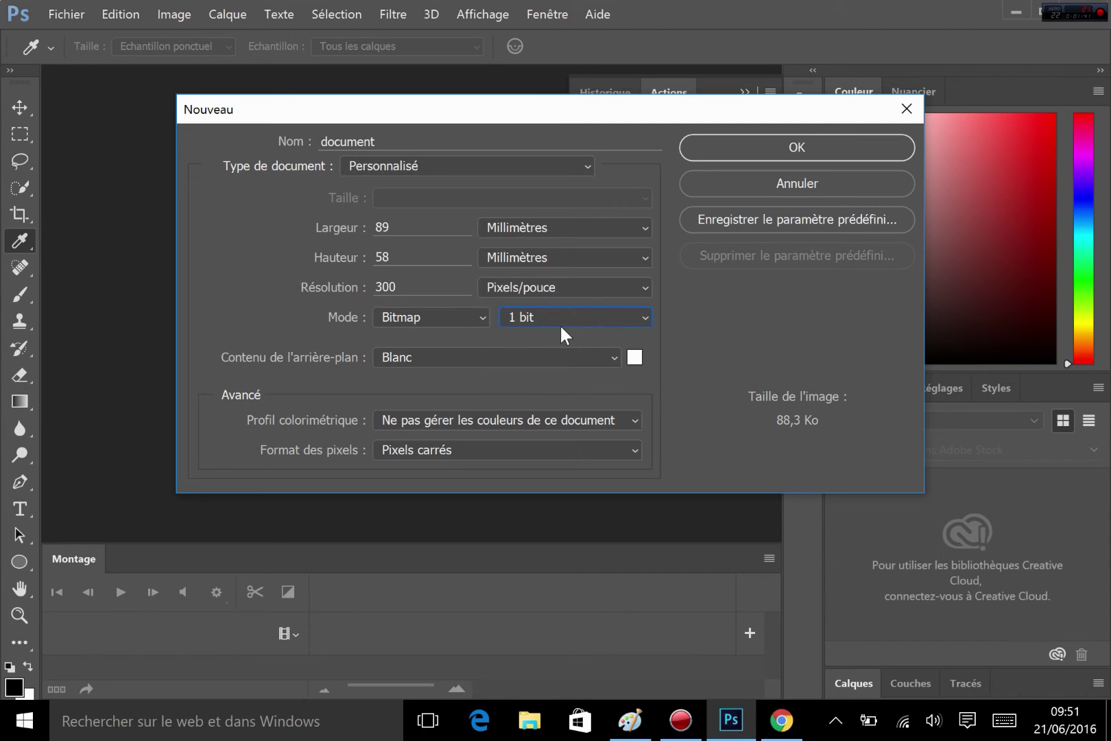
{"action": "left_click", "coordinate": [444, 319]}
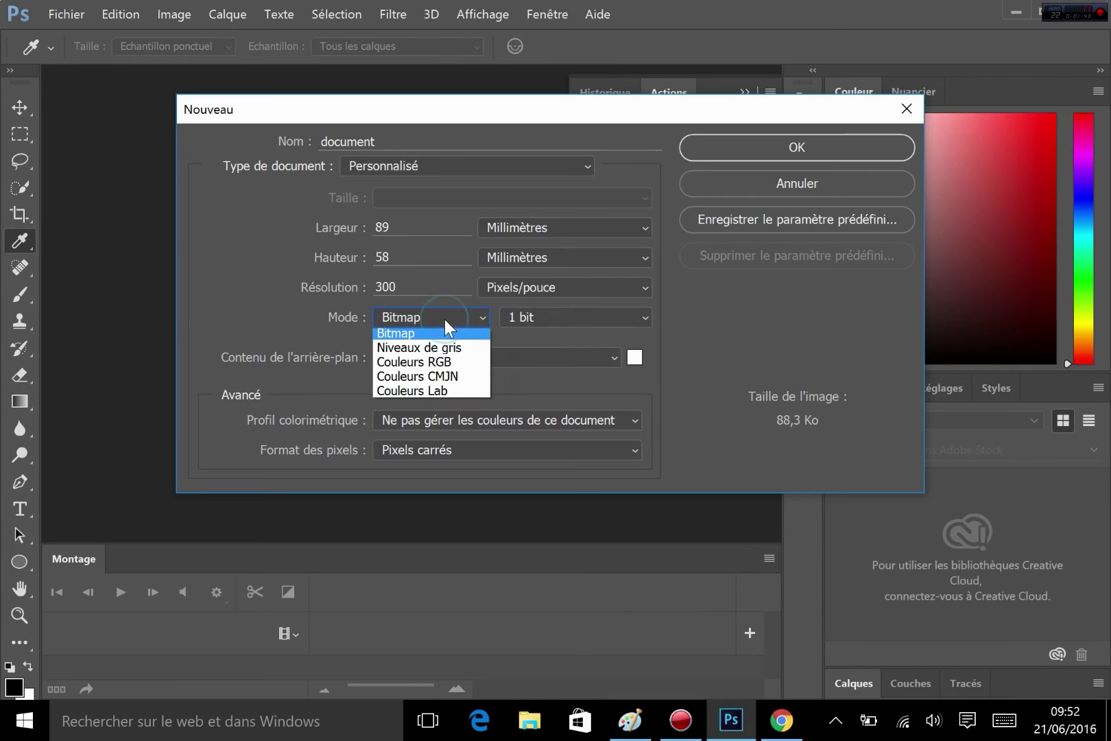
{"action": "left_click", "coordinate": [430, 364]}
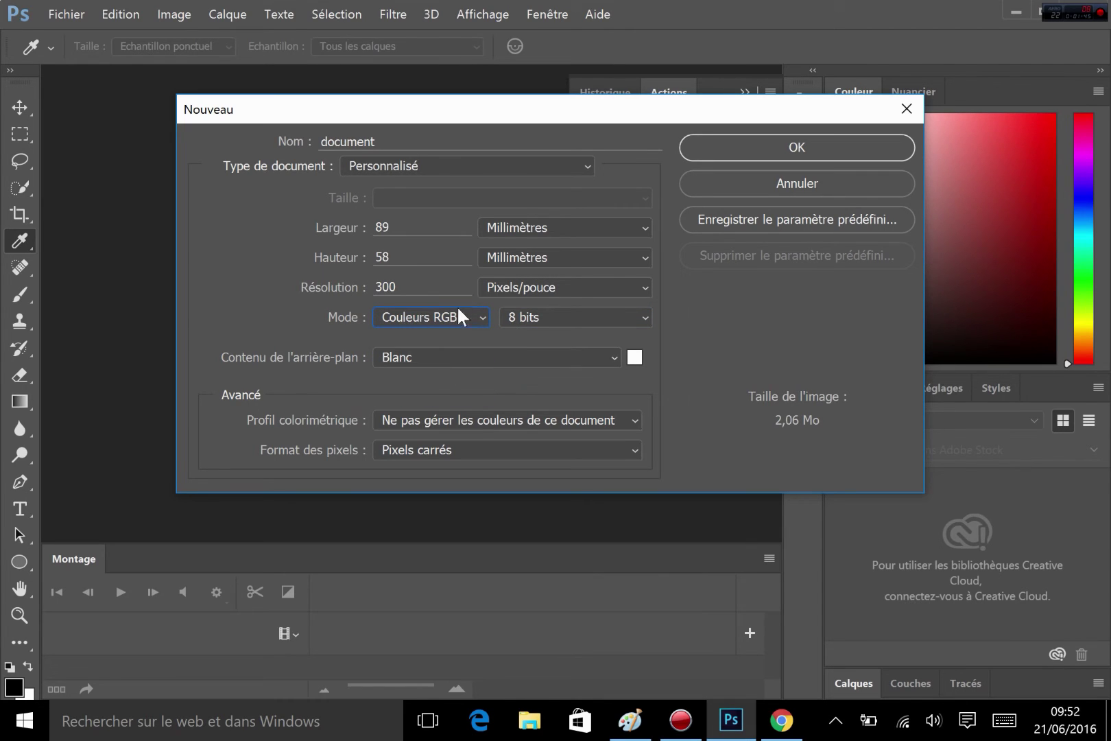
- Try bit depths of 16 bits and 32 bits for the RGB document, and restore 8 bits
{"action": "left_click", "coordinate": [540, 317]}
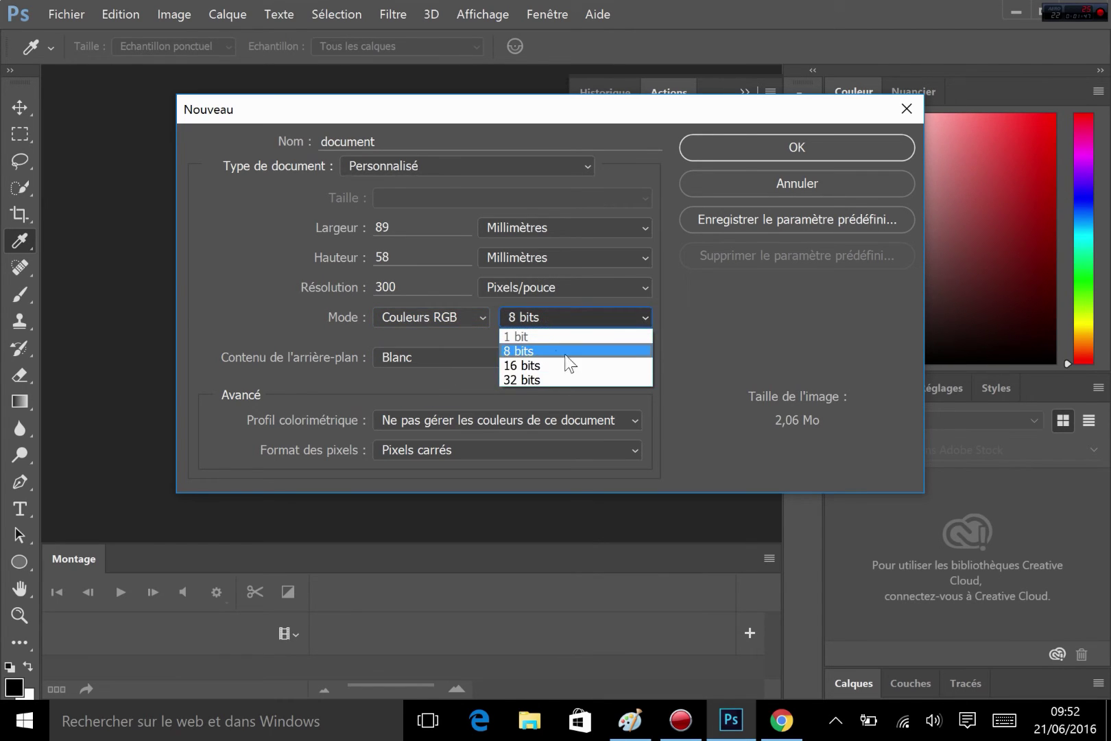
{"action": "left_click", "coordinate": [688, 331]}
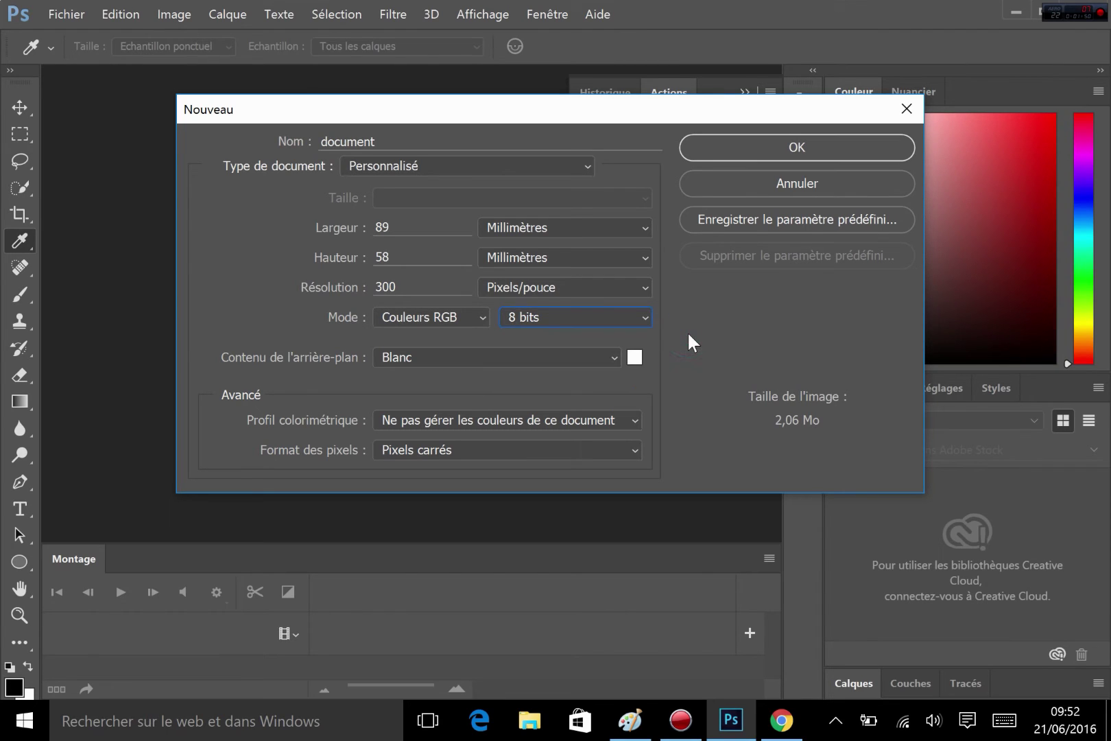
{"action": "left_click", "coordinate": [558, 316]}
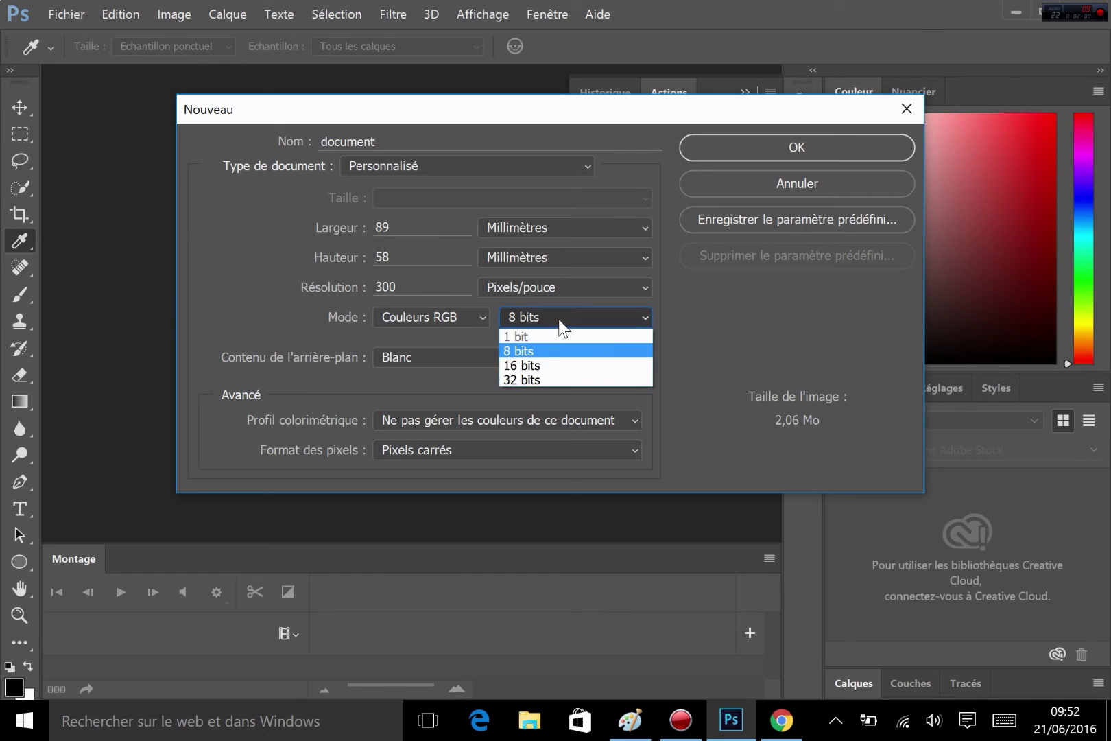
{"action": "left_click", "coordinate": [533, 366]}
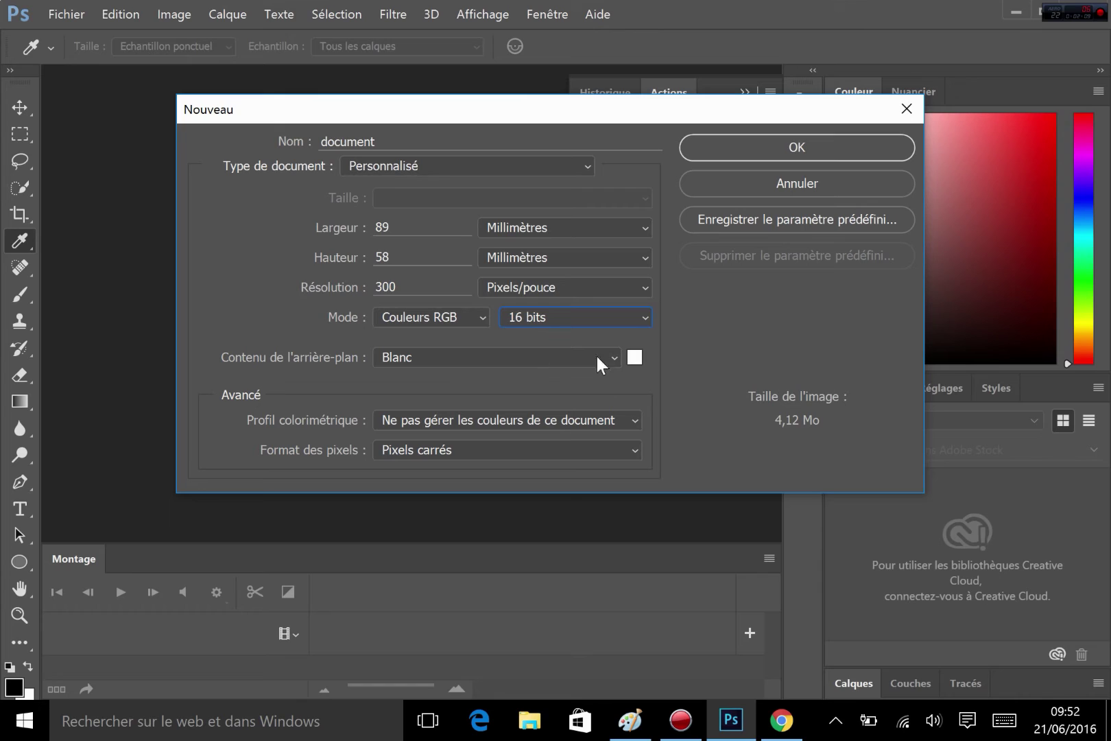
{"action": "left_click", "coordinate": [526, 319]}
{"action": "left_click", "coordinate": [537, 378]}
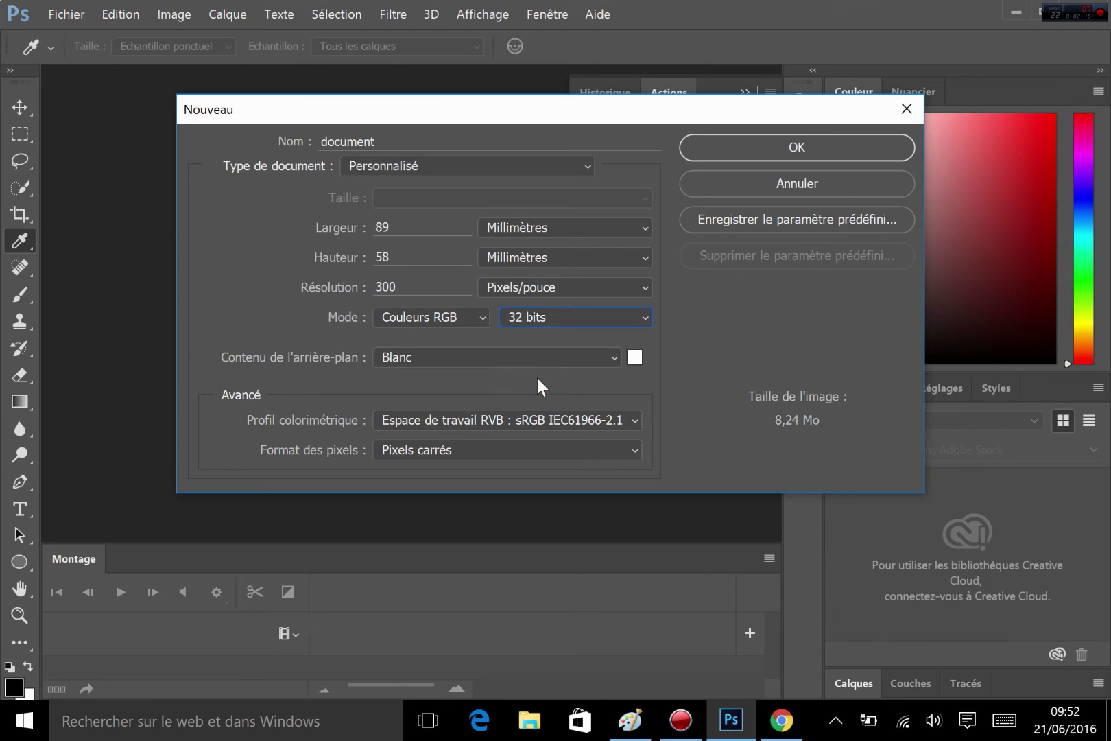
{"action": "left_click", "coordinate": [542, 325]}
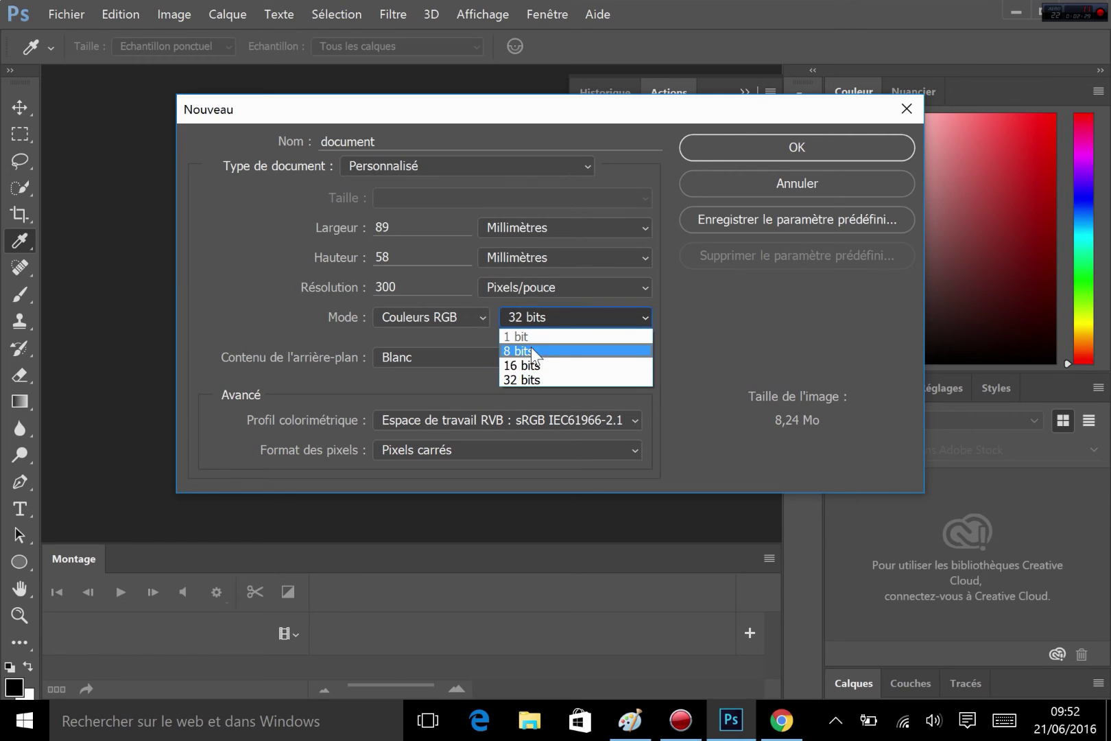
{"action": "left_click", "coordinate": [542, 363]}
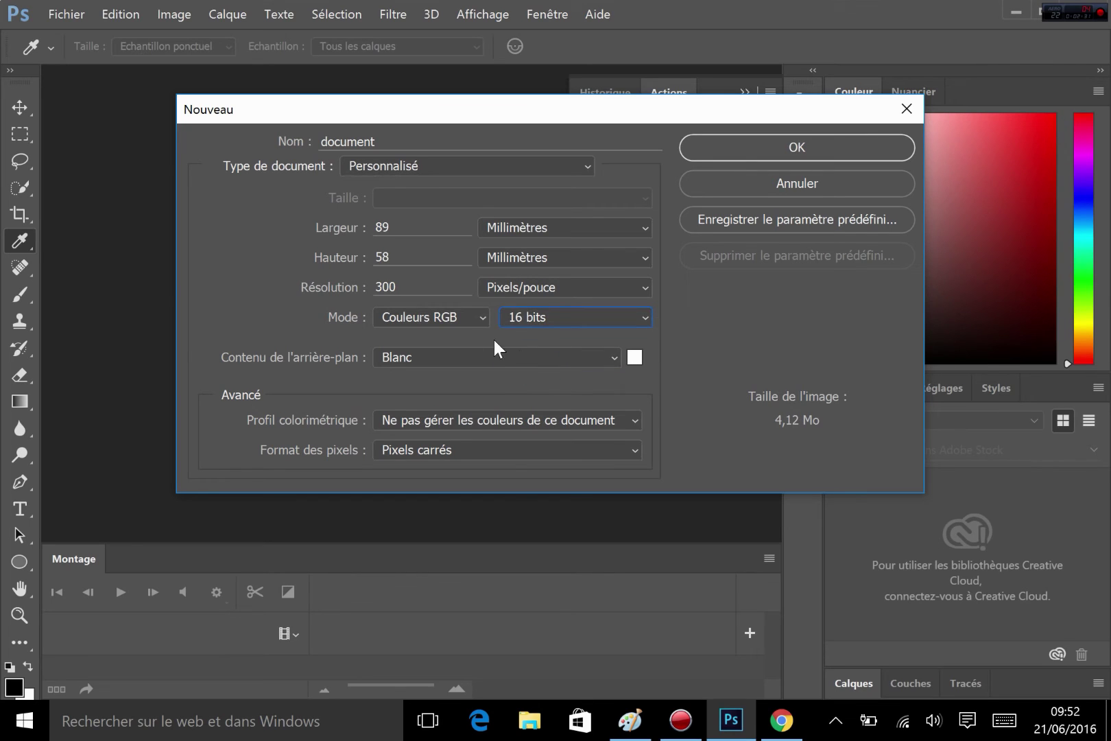
{"action": "left_click", "coordinate": [535, 310]}
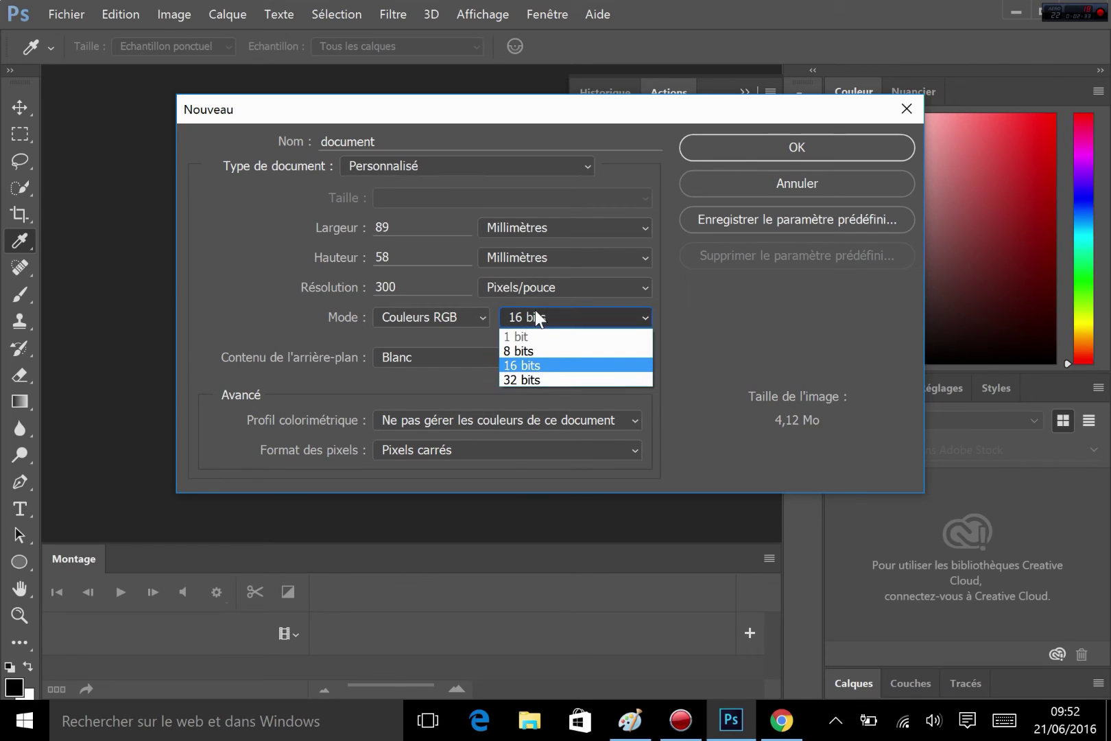
{"action": "left_click", "coordinate": [540, 354]}
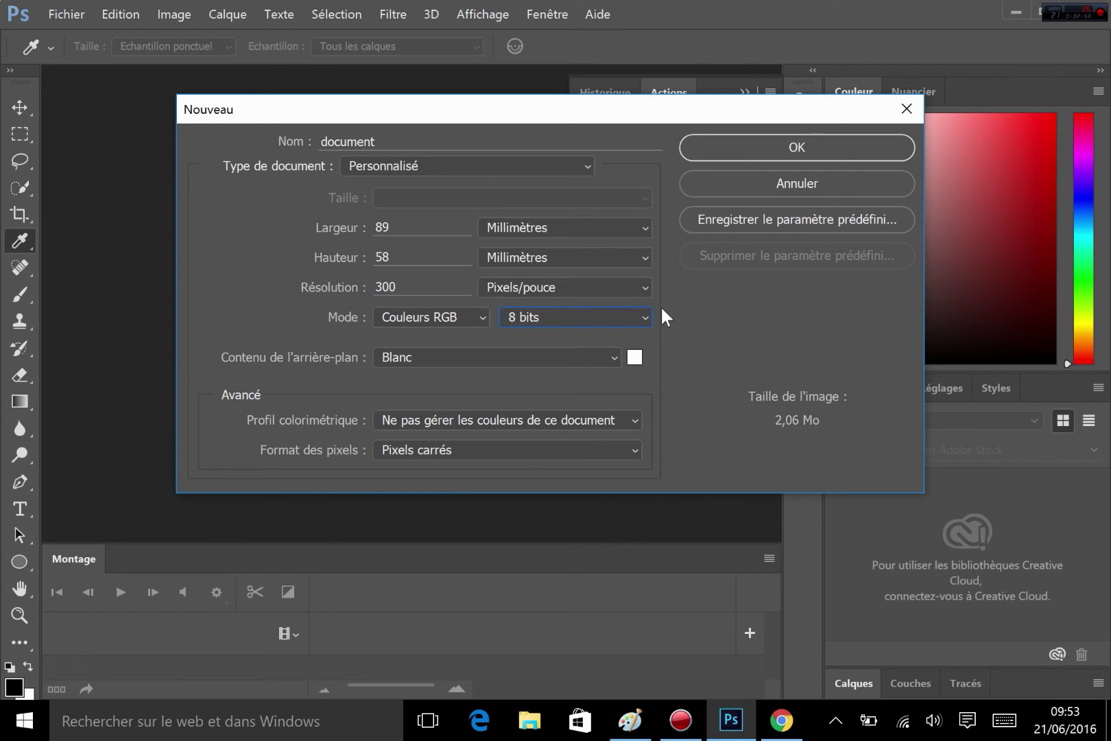
- Compare the document's image size at 16 bits and 32 bits, and return the bit depth to 8 bits
{"action": "left_click", "coordinate": [632, 313]}
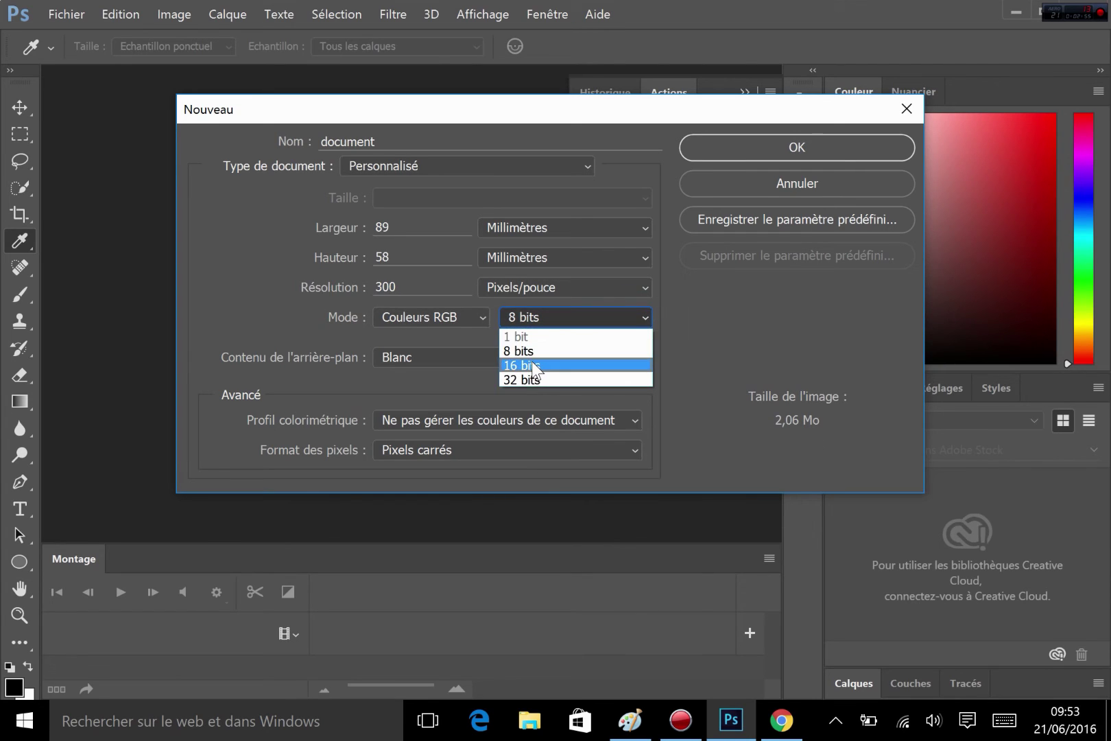
{"action": "left_click", "coordinate": [531, 359]}
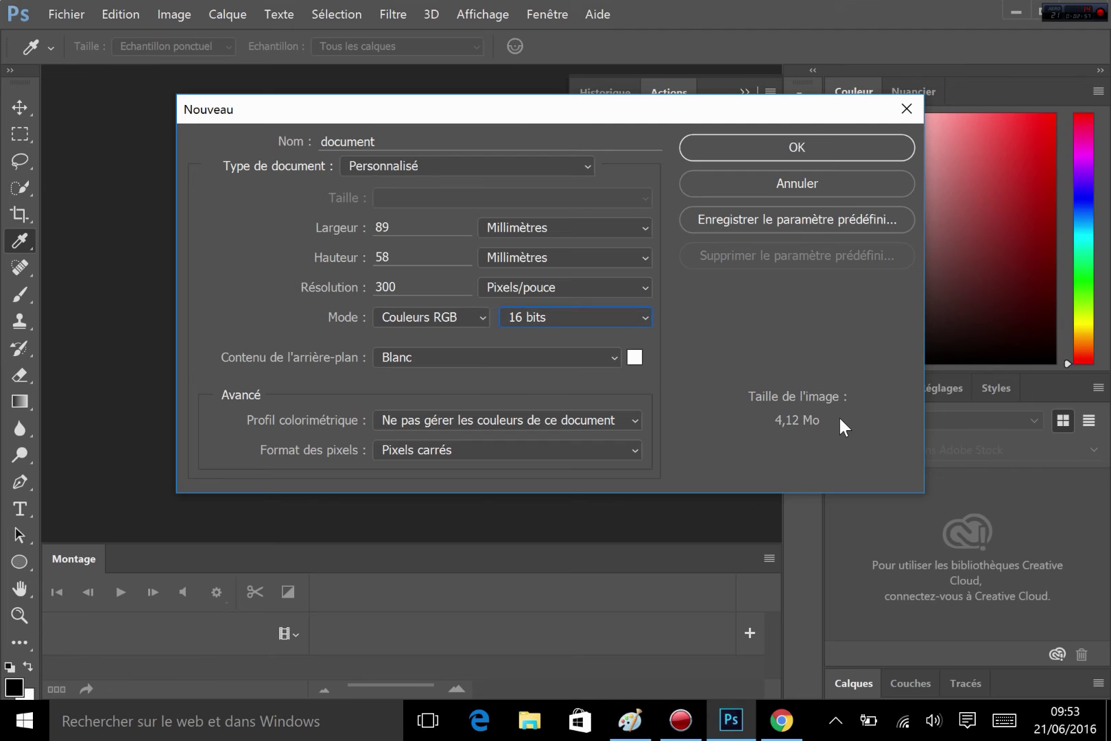
{"action": "left_click", "coordinate": [643, 314]}
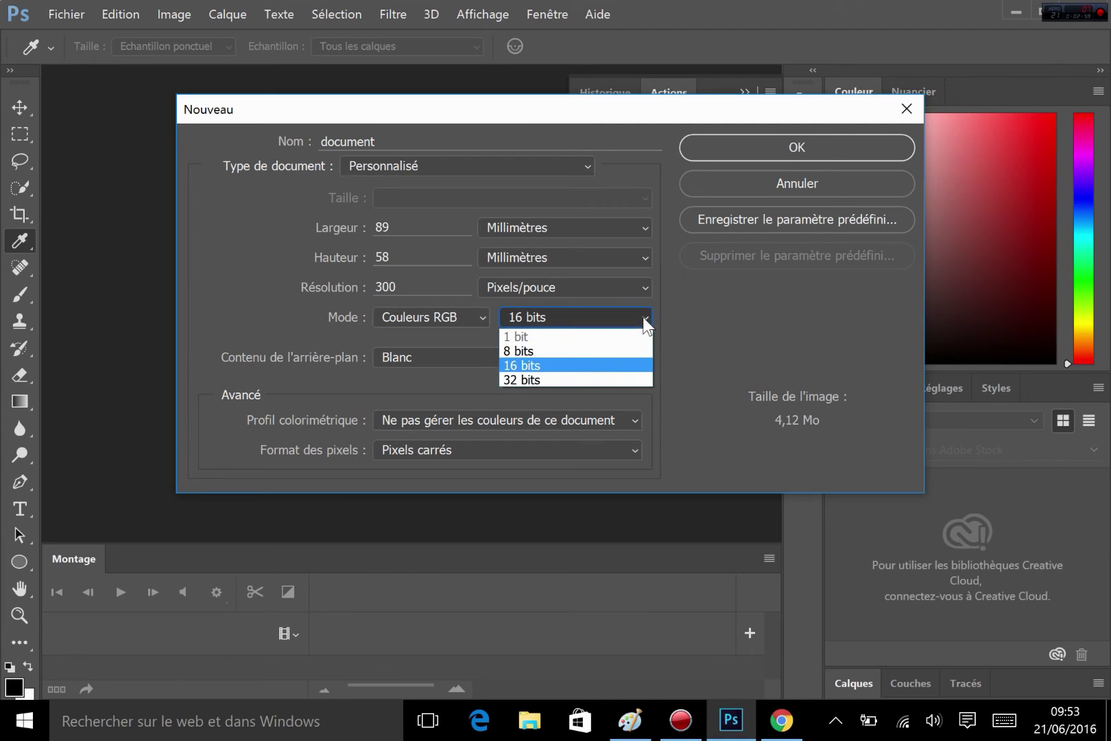
{"action": "left_click", "coordinate": [592, 379]}
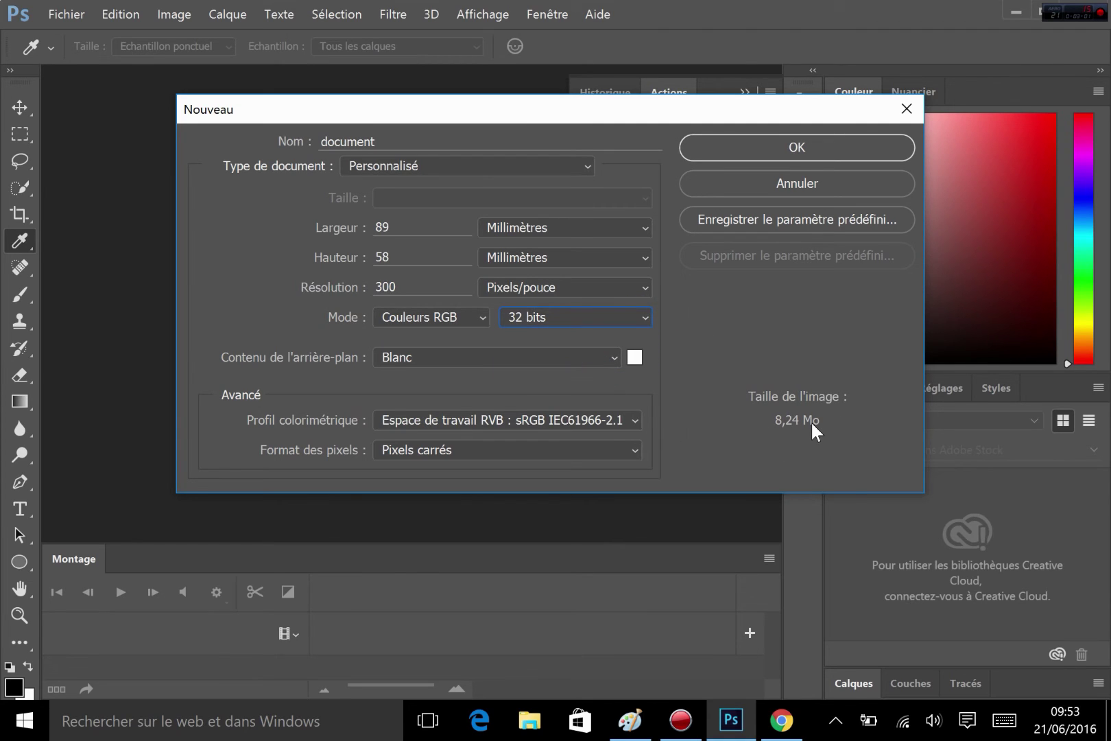
{"action": "left_click", "coordinate": [632, 318]}
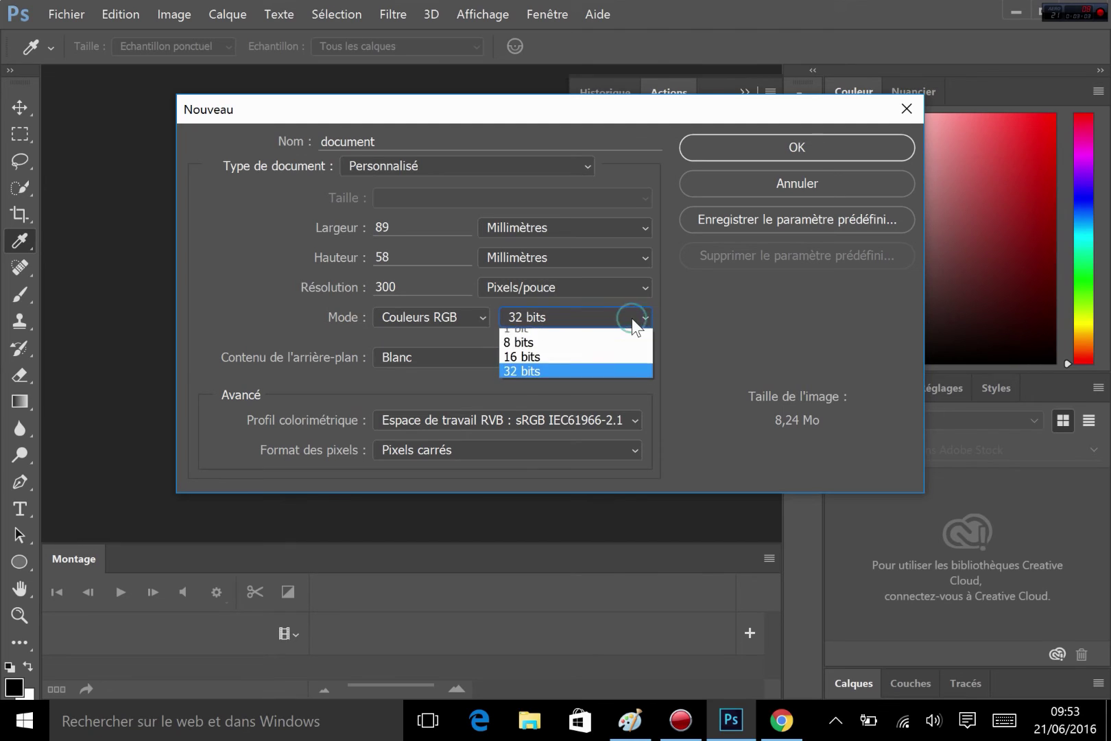
{"action": "left_click", "coordinate": [562, 351]}
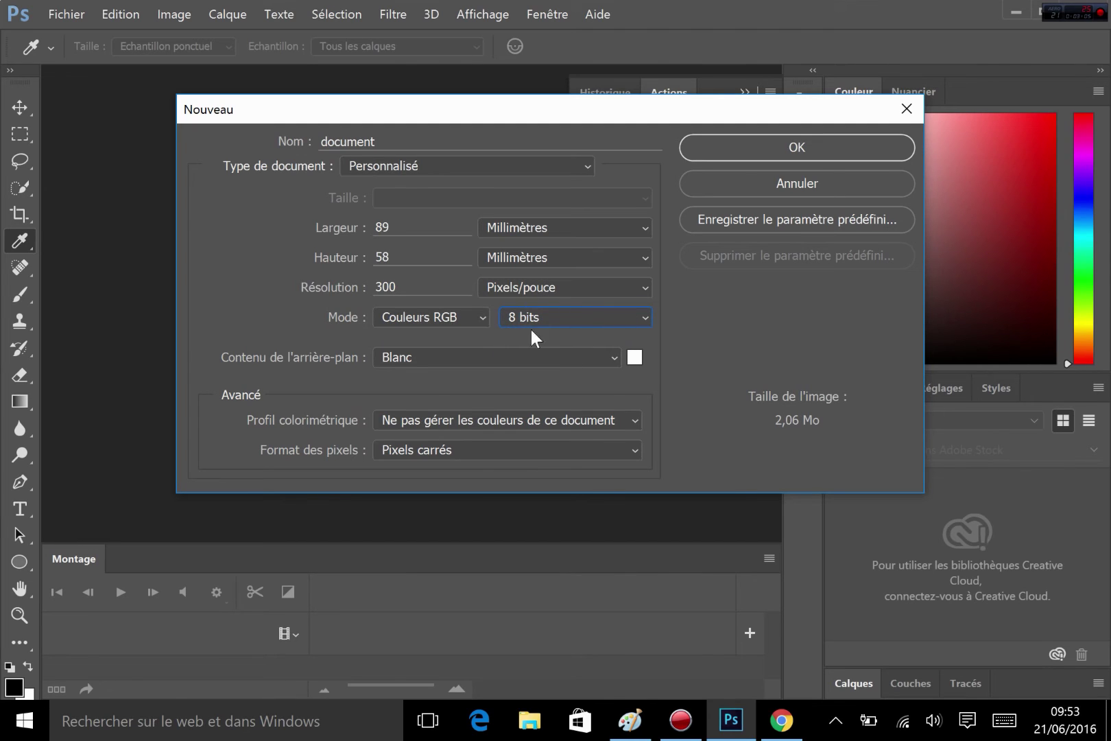
- Set the new document's colour mode to Couleurs CMJN
{"action": "left_click", "coordinate": [446, 316]}
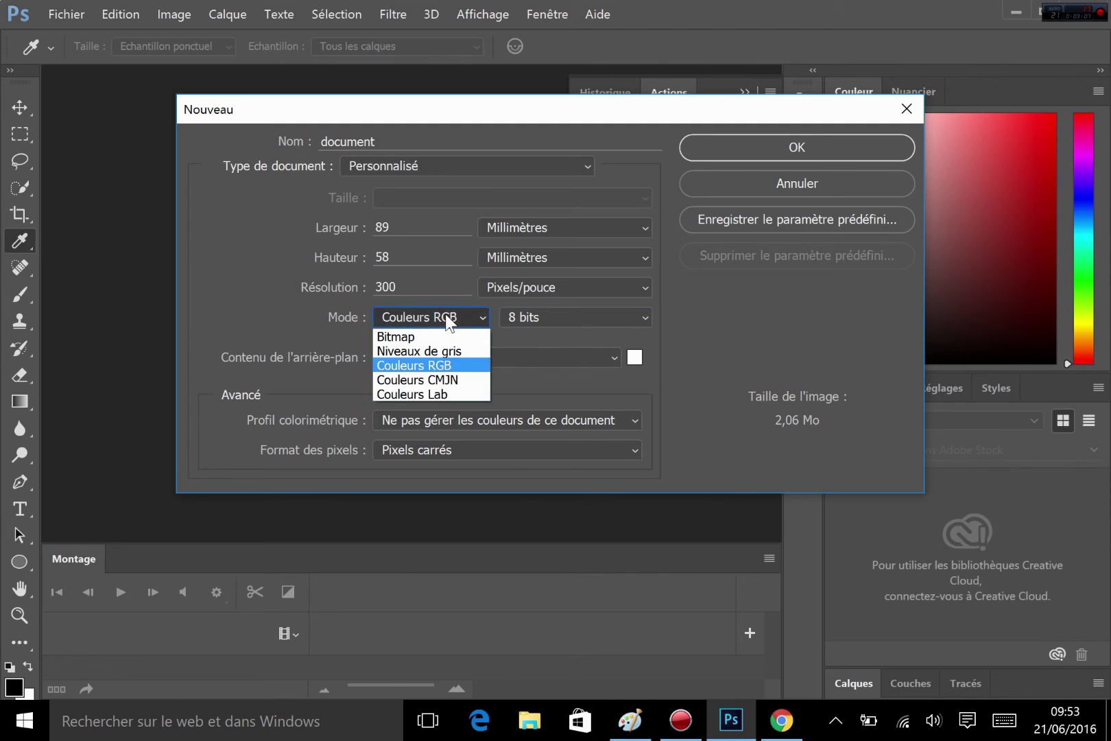
{"action": "left_click", "coordinate": [440, 379]}
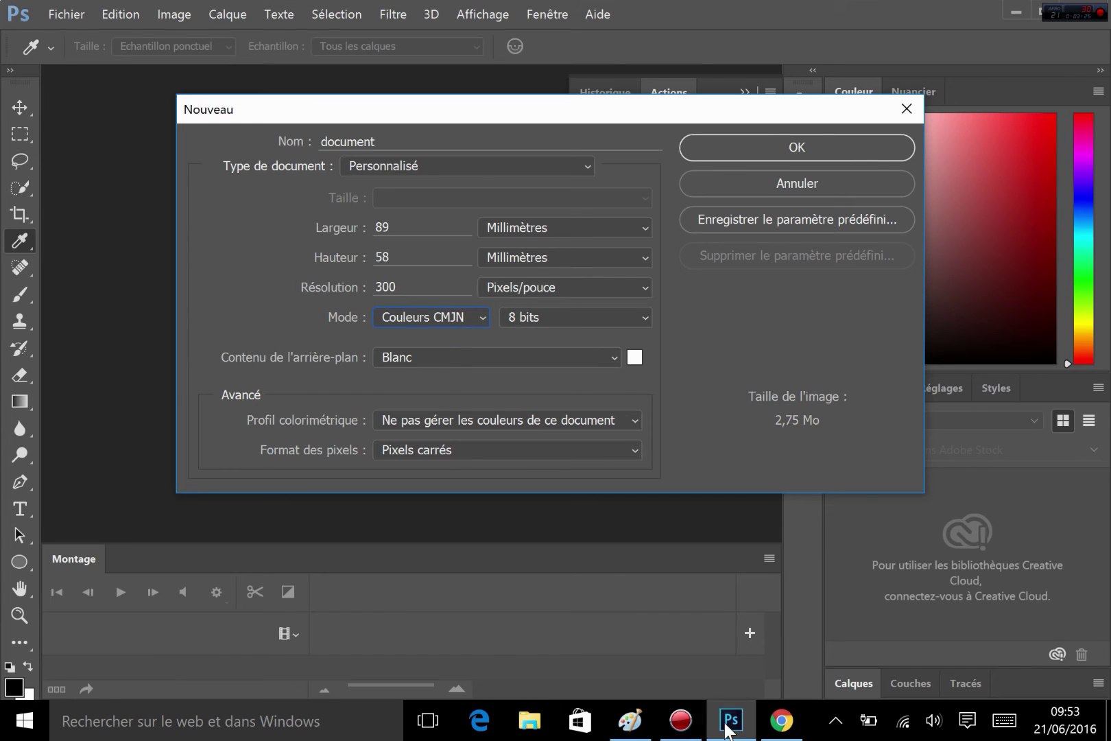
- Switch to Chrome and search Google Images for "trame impression"
{"action": "left_click", "coordinate": [782, 721]}
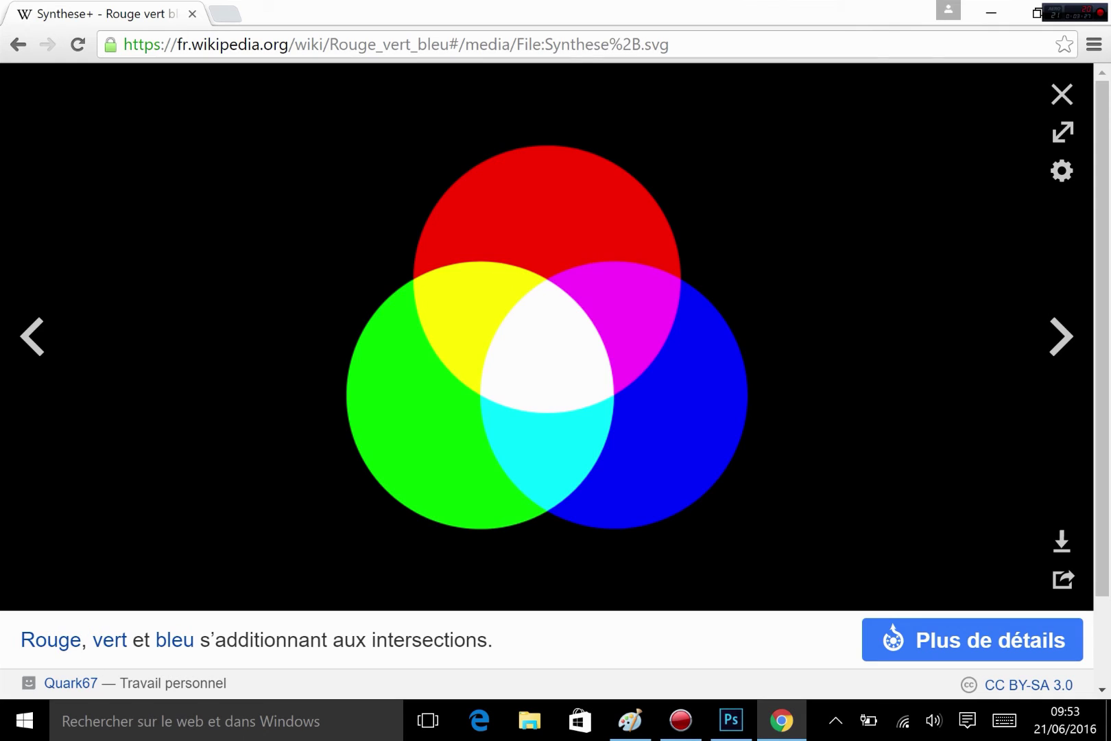
{"action": "left_click", "coordinate": [275, 41]}
{"action": "type", "text": "tram"}
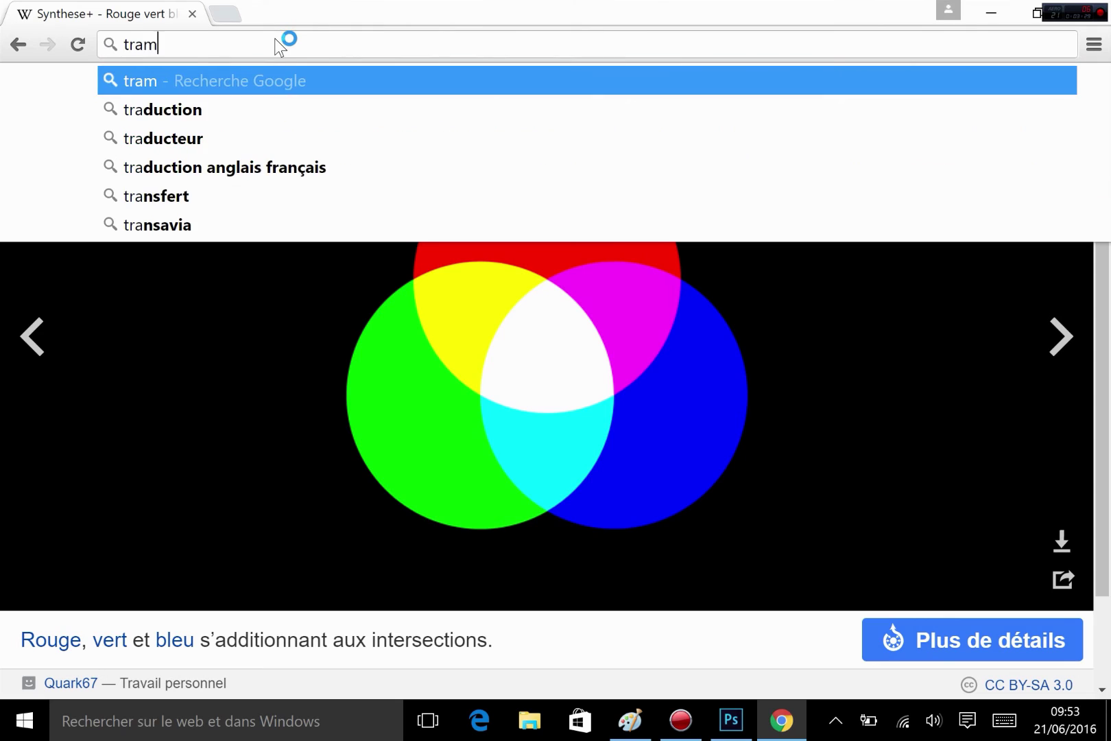
{"action": "type", "text": "e i"}
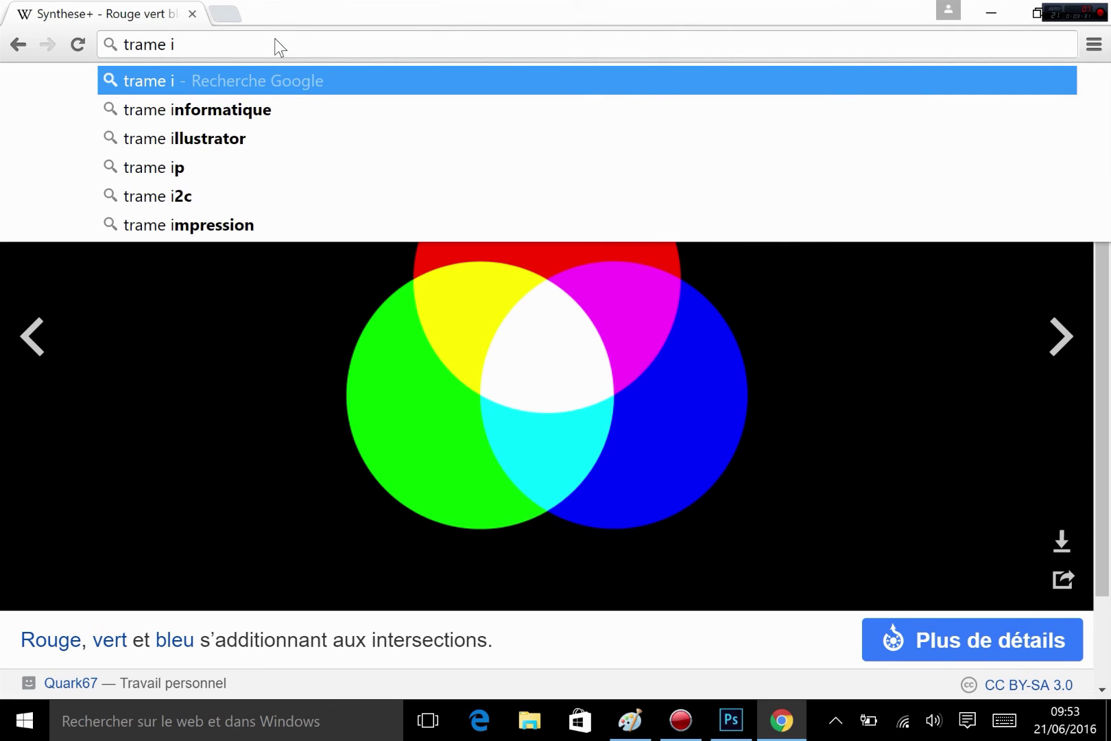
{"action": "type", "text": "mp"}
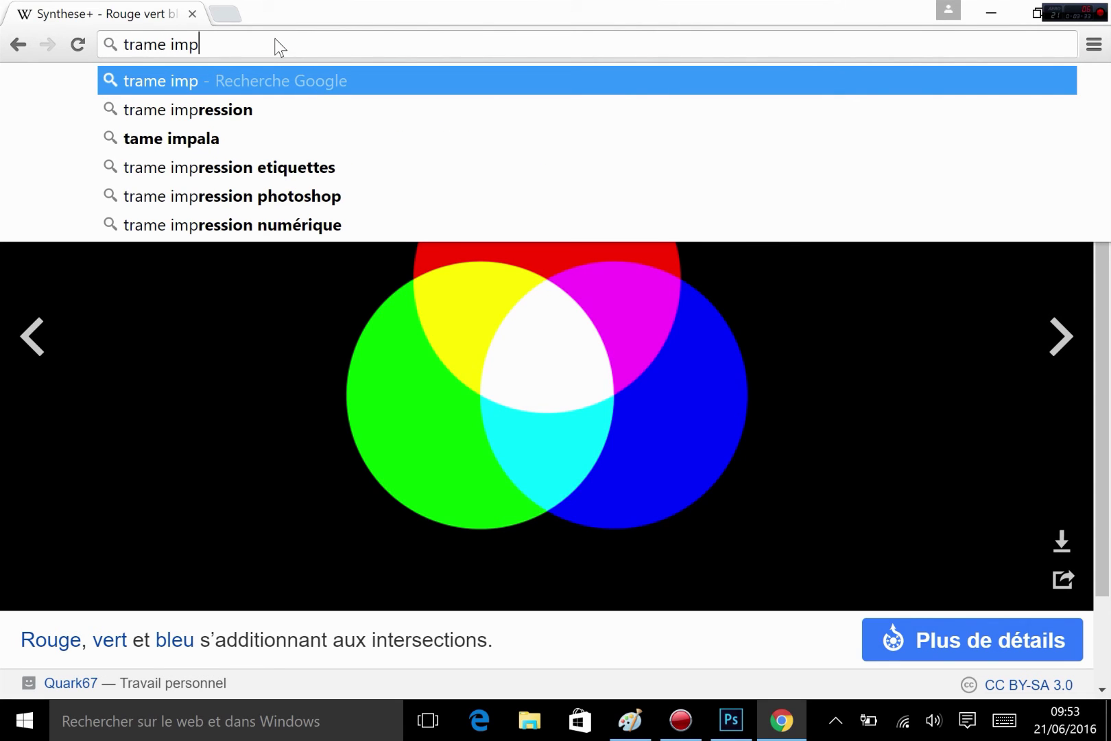
{"action": "type", "text": "re"}
{"action": "key", "text": "Down"}
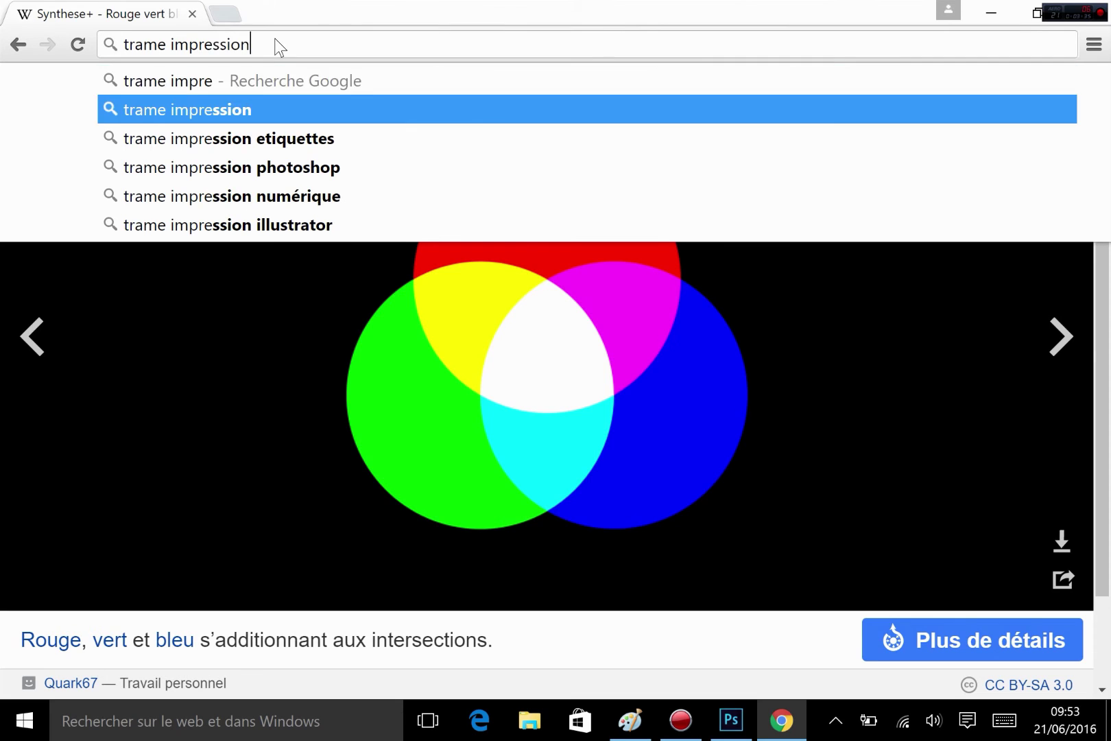
{"action": "key", "text": "Return"}
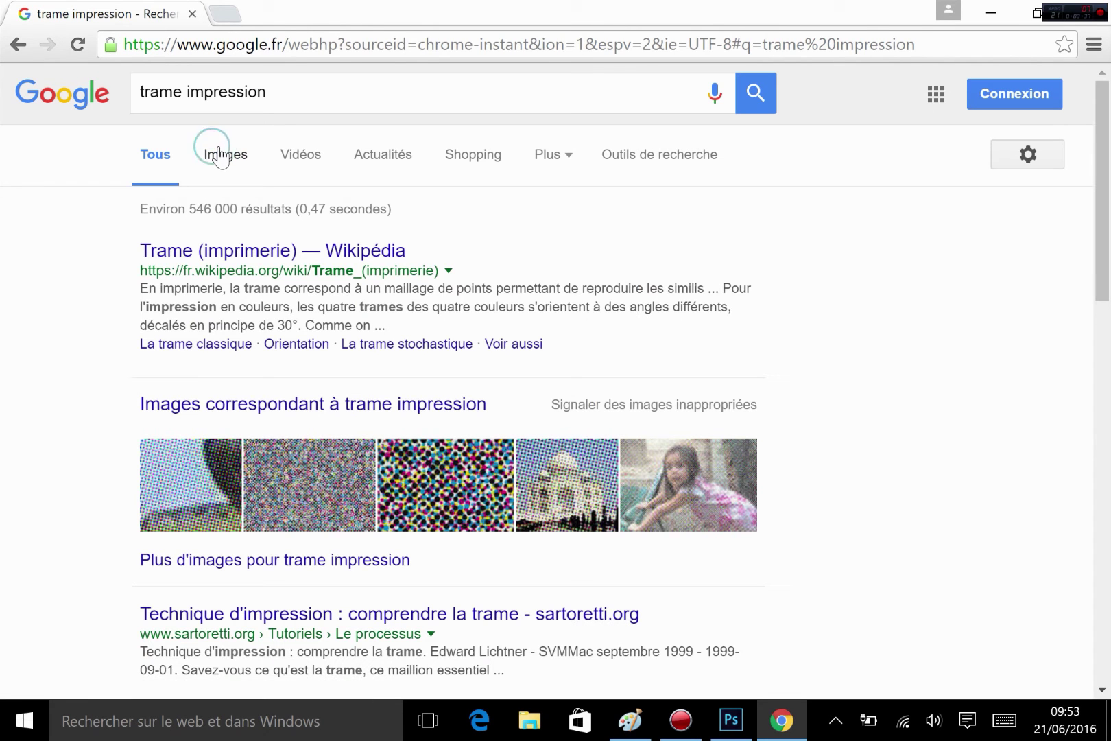
{"action": "left_click", "coordinate": [218, 152]}
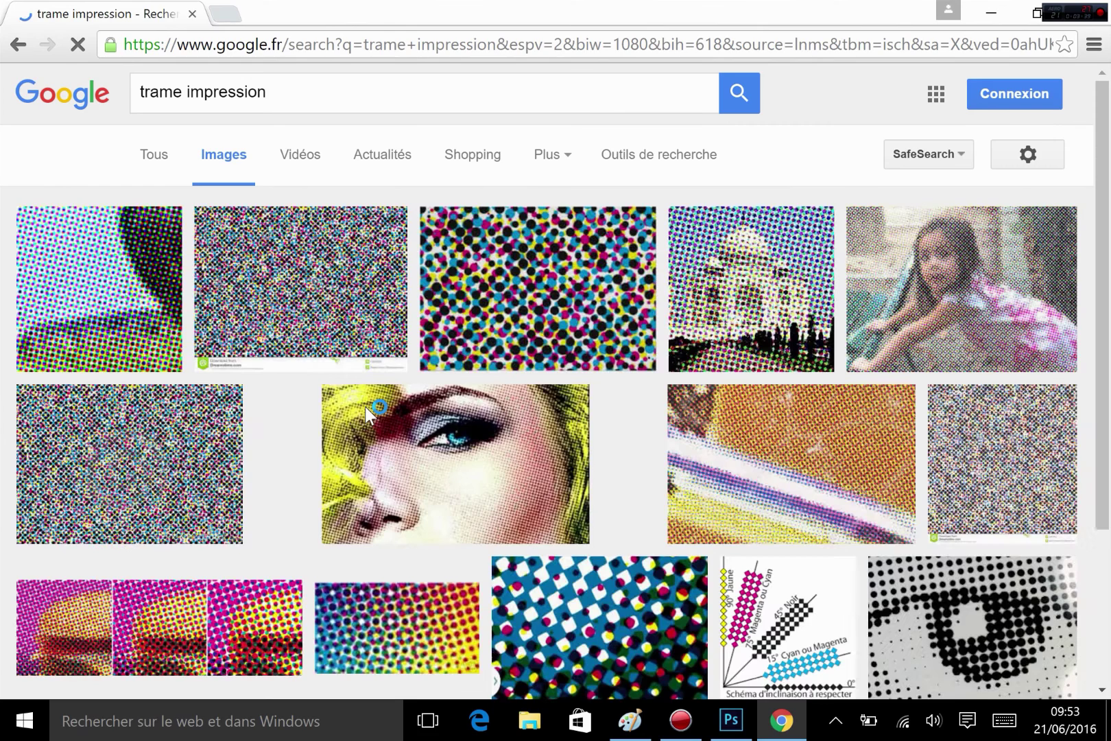
- Examine the Taj Mahal and CMYK dot halftone examples, browse the other screen pattern images, and return to Photoshop
{"action": "left_click", "coordinate": [752, 285]}
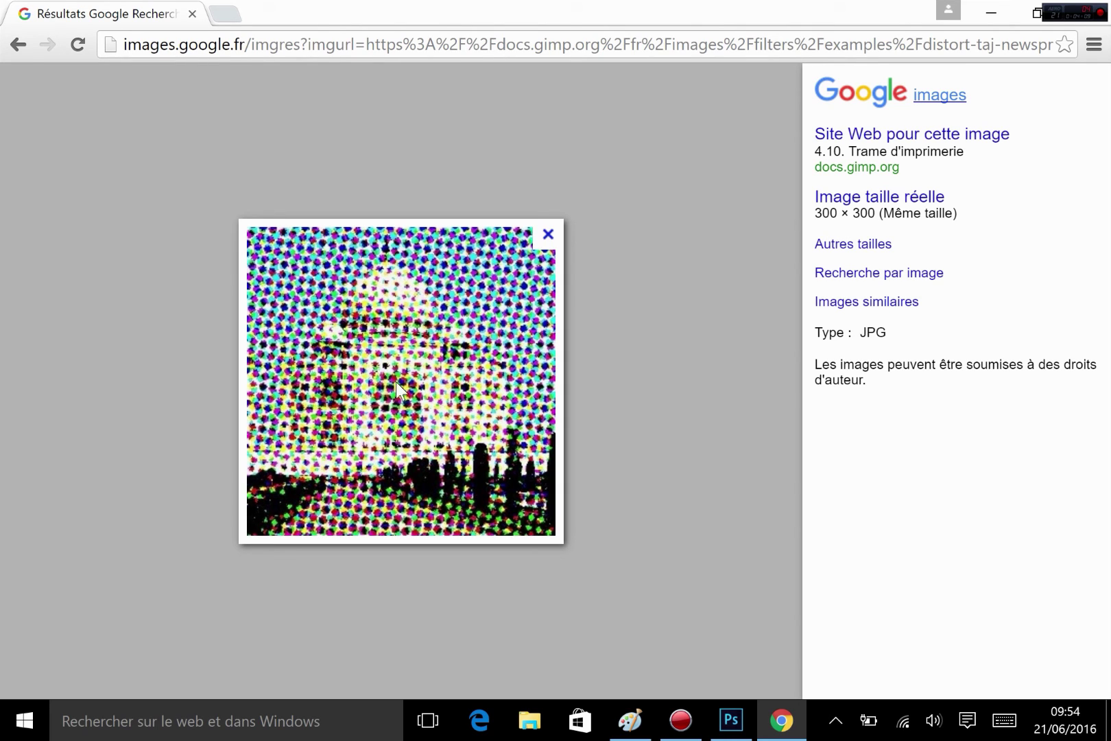
{"action": "left_click", "coordinate": [15, 46]}
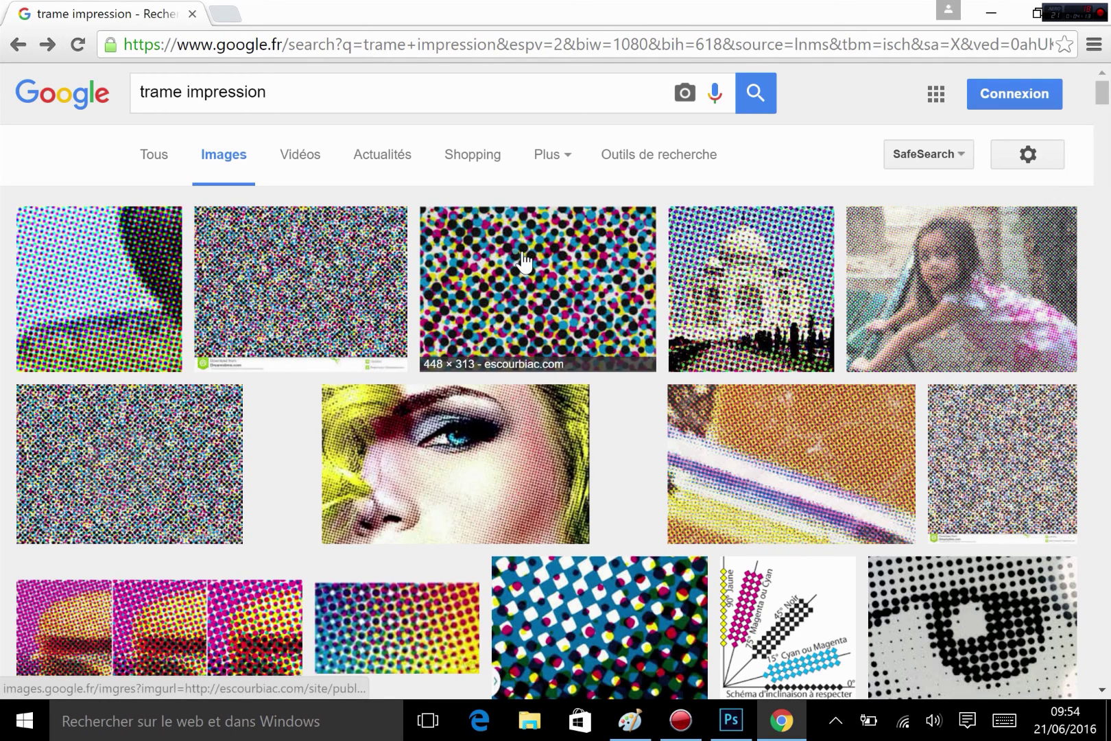
{"action": "left_click", "coordinate": [523, 251]}
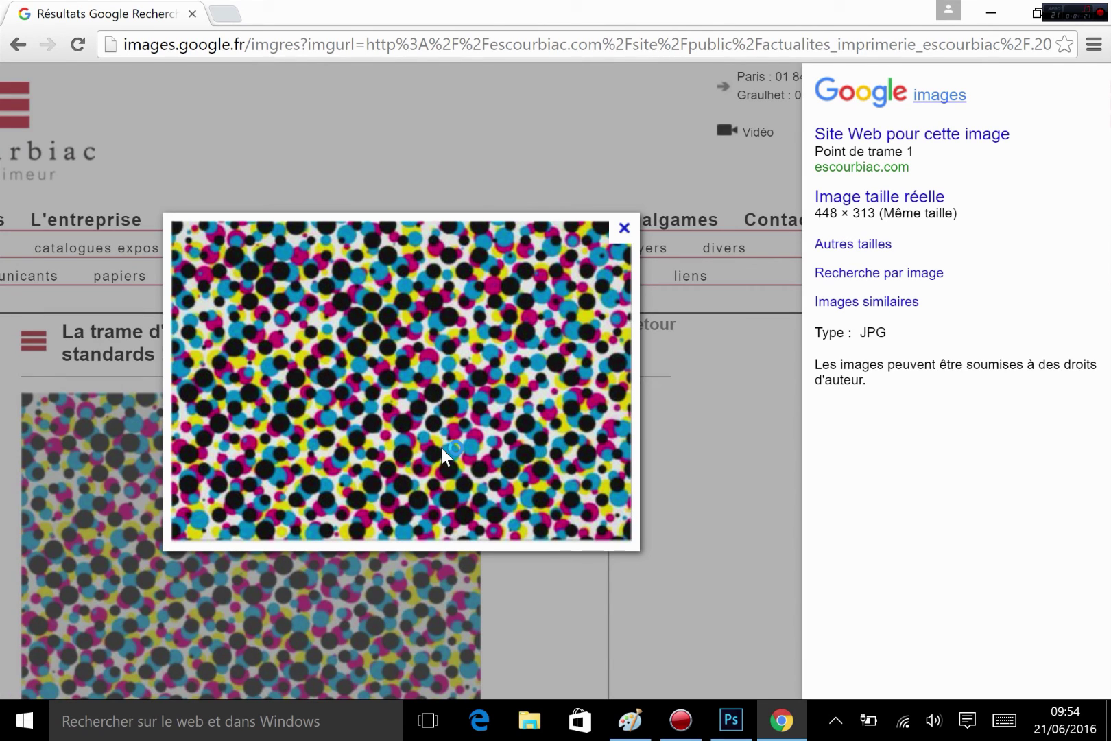
{"action": "left_click", "coordinate": [18, 44]}
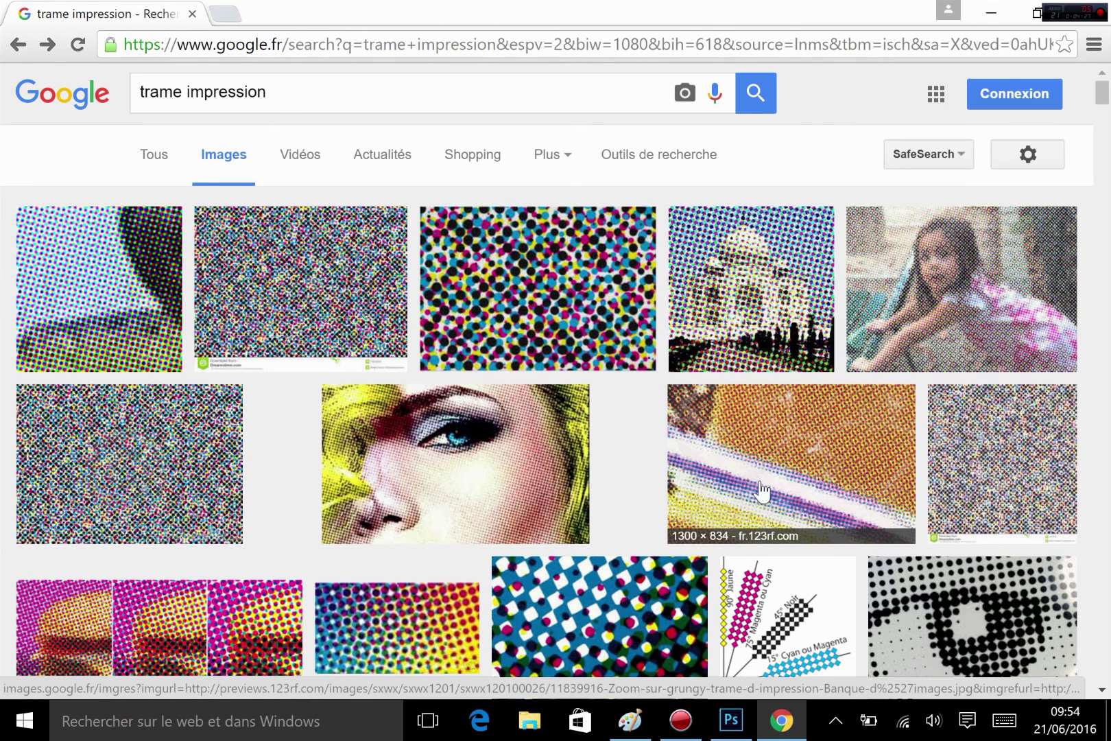
{"action": "scroll", "coordinate": [761, 490], "scroll_direction": "down", "scroll_amount": 3}
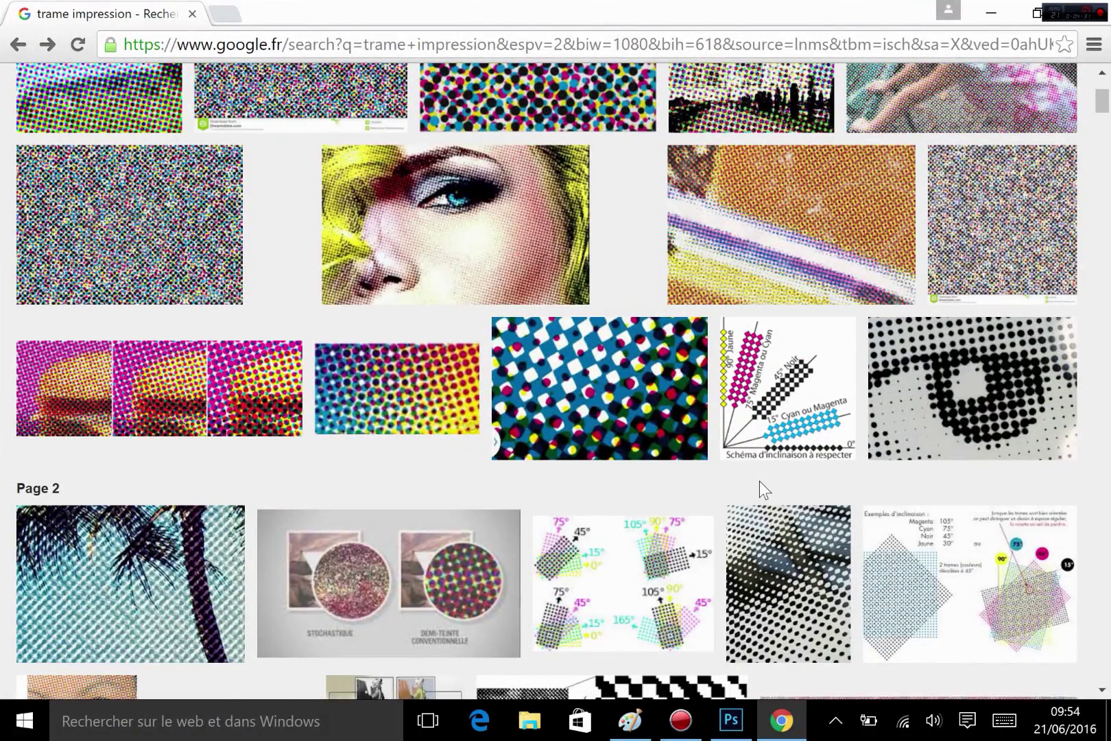
{"action": "scroll", "coordinate": [759, 481], "scroll_direction": "down", "scroll_amount": 4}
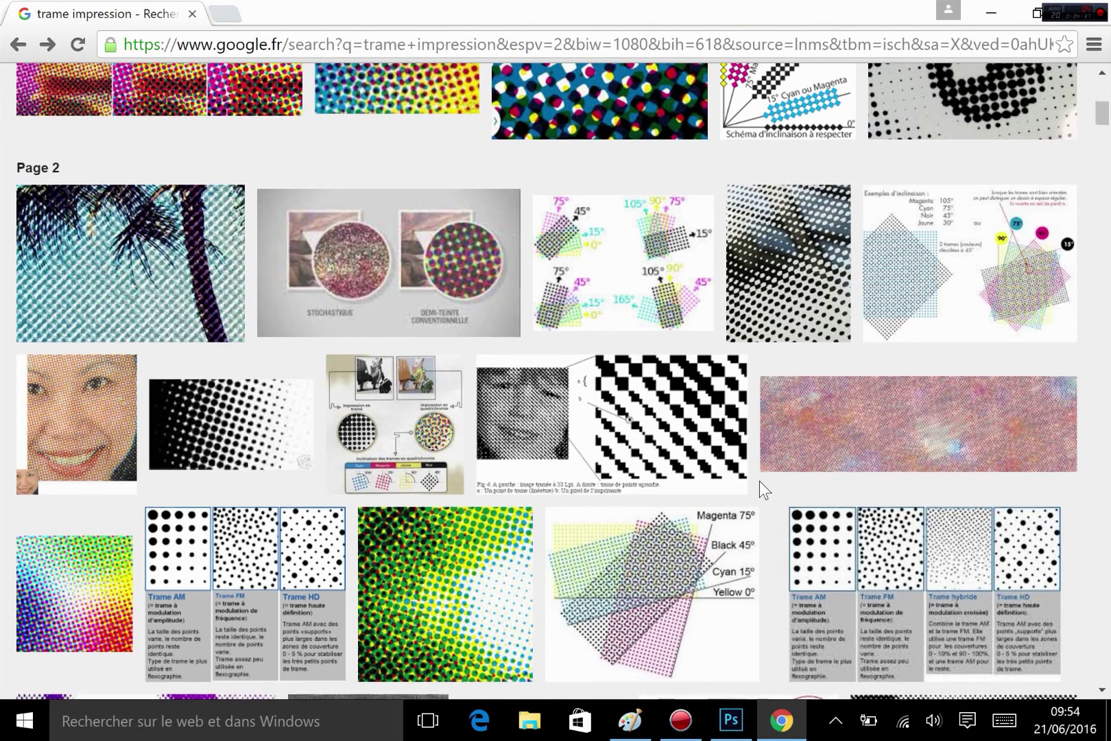
{"action": "scroll", "coordinate": [760, 481], "scroll_direction": "down", "scroll_amount": 3}
{"action": "scroll", "coordinate": [669, 525], "scroll_direction": "down", "scroll_amount": 5}
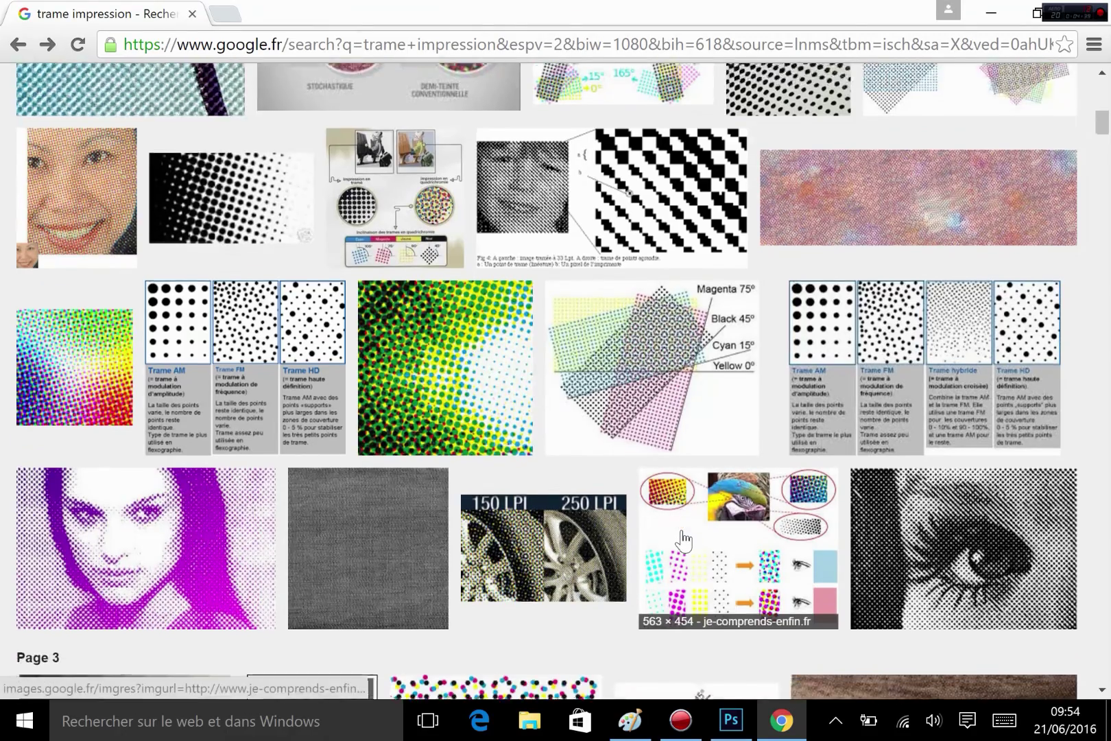
{"action": "scroll", "coordinate": [682, 511], "scroll_direction": "up", "scroll_amount": 15}
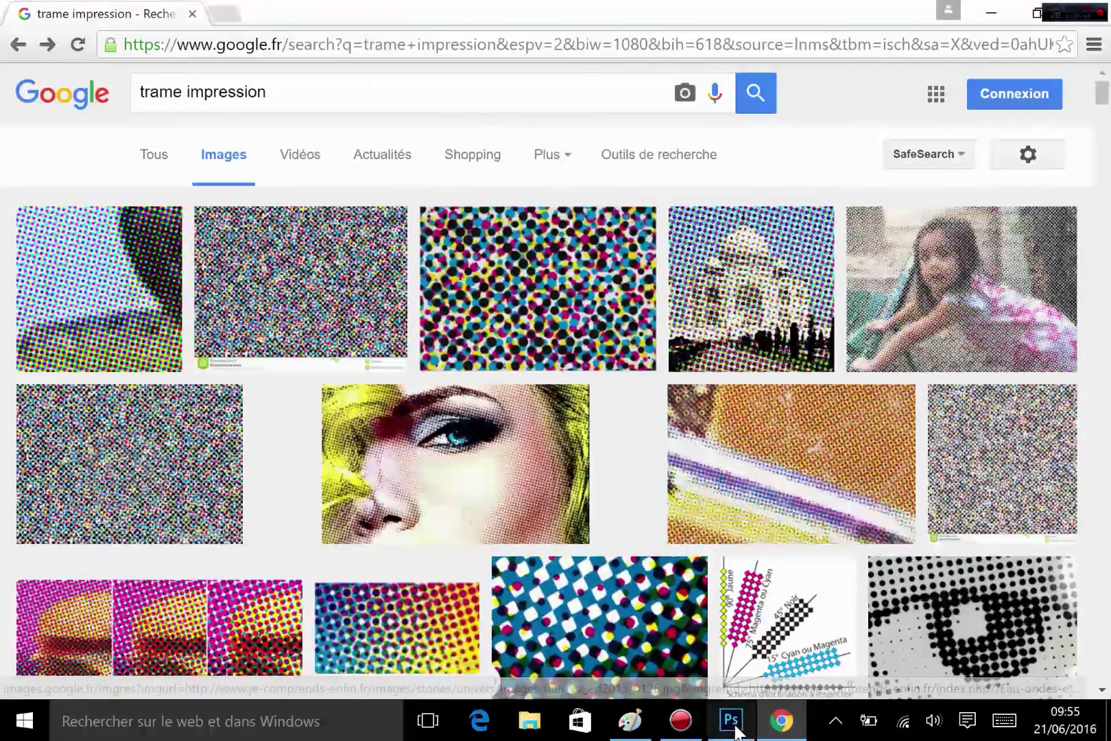
{"action": "left_click", "coordinate": [732, 722]}
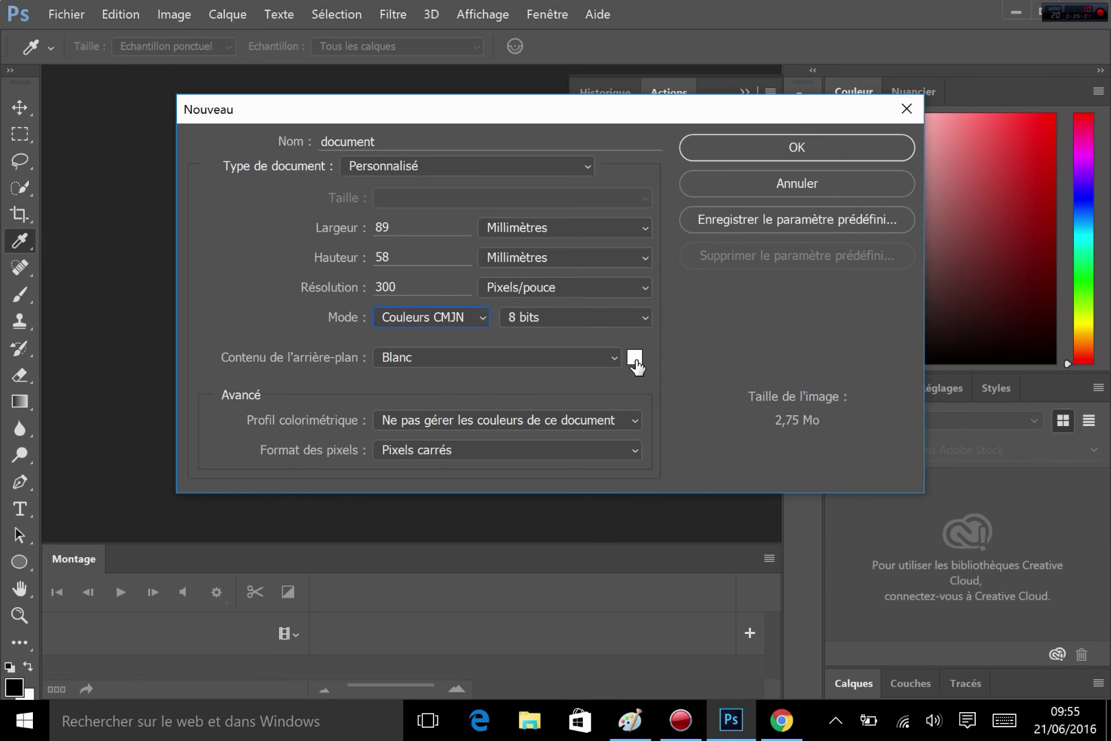
- Try a custom red background, colour e82525, for the new document
{"action": "left_click", "coordinate": [574, 359]}
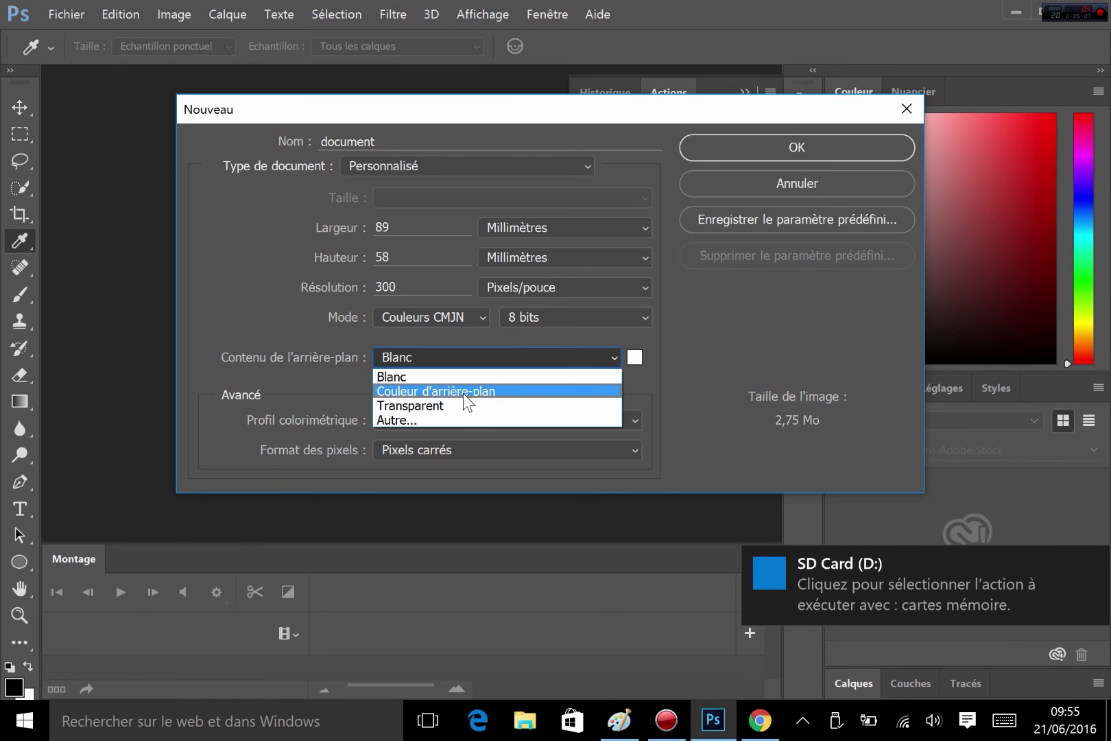
{"action": "left_click", "coordinate": [401, 418]}
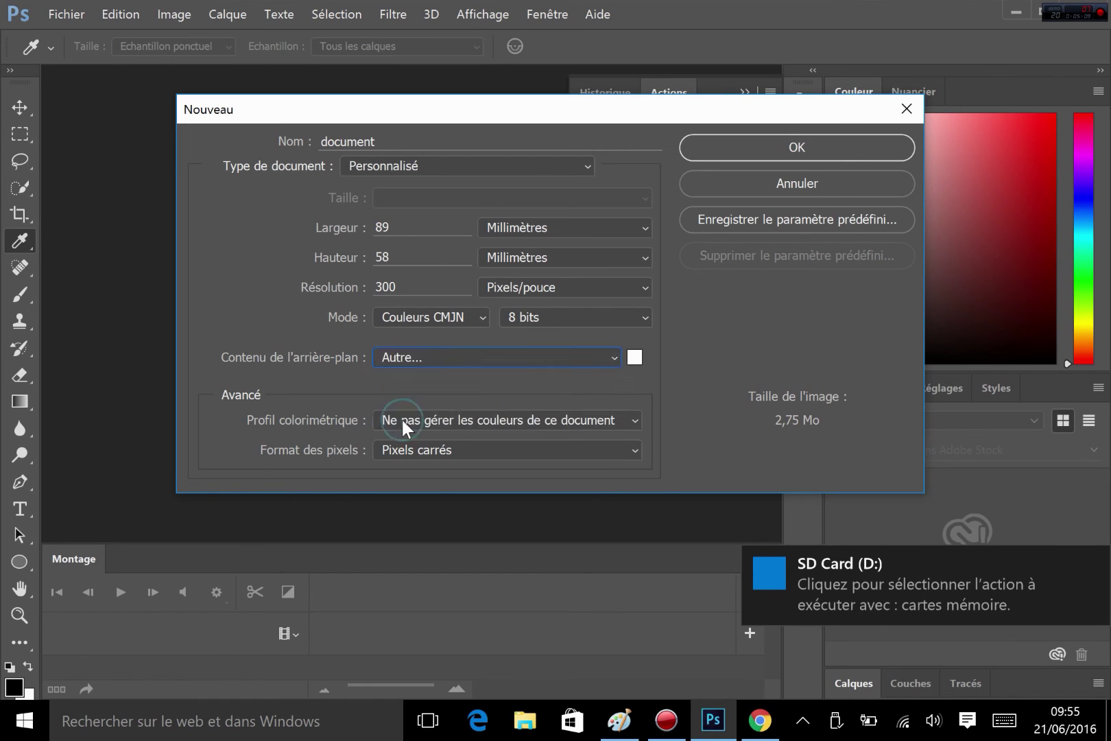
{"action": "left_click", "coordinate": [483, 185]}
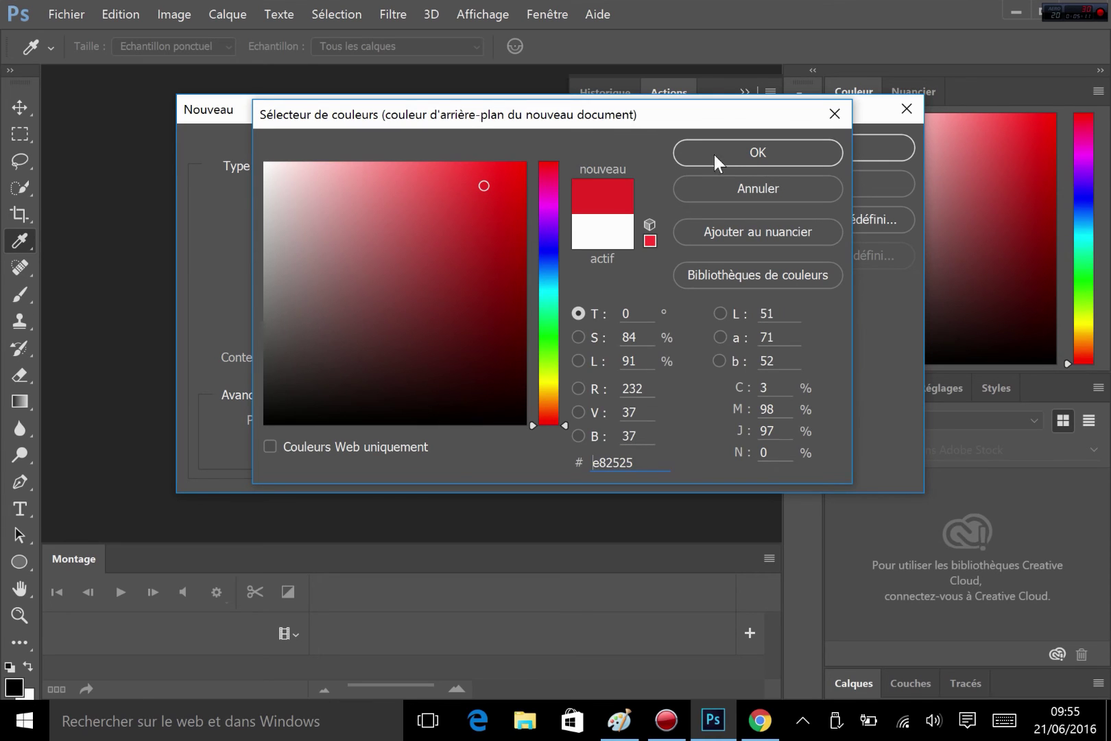
{"action": "left_click", "coordinate": [732, 152]}
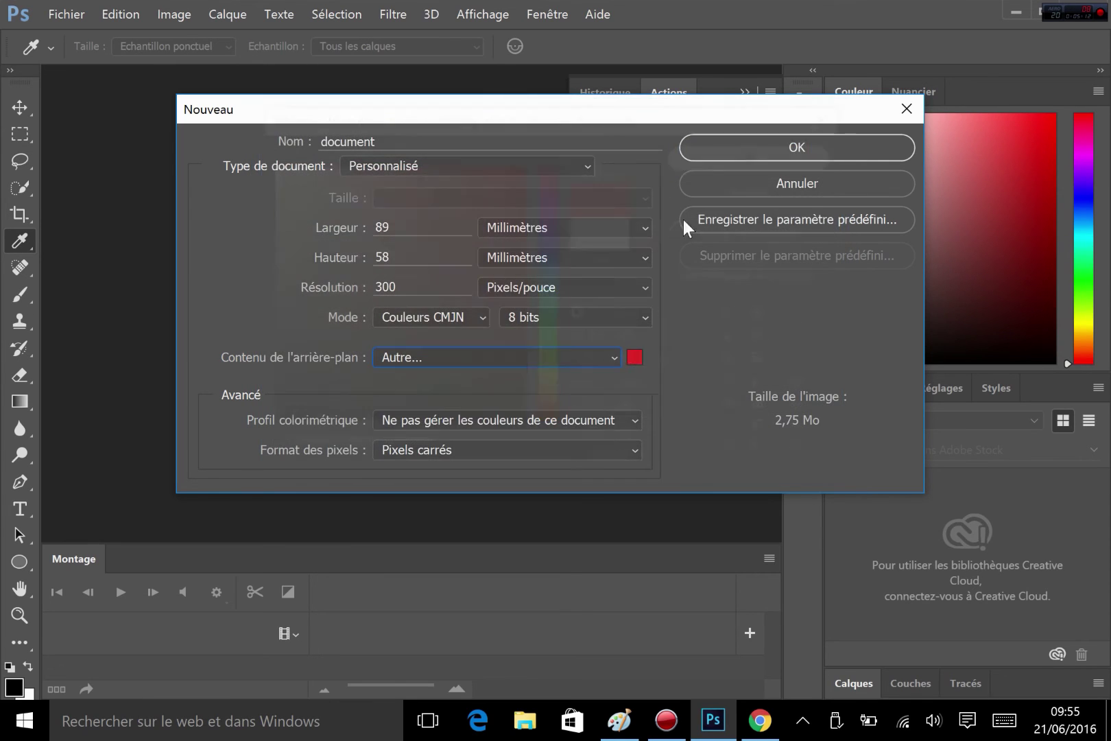
- Set the new document's background contents to Transparent and create the document
{"action": "left_click", "coordinate": [605, 358]}
{"action": "left_click", "coordinate": [451, 405]}
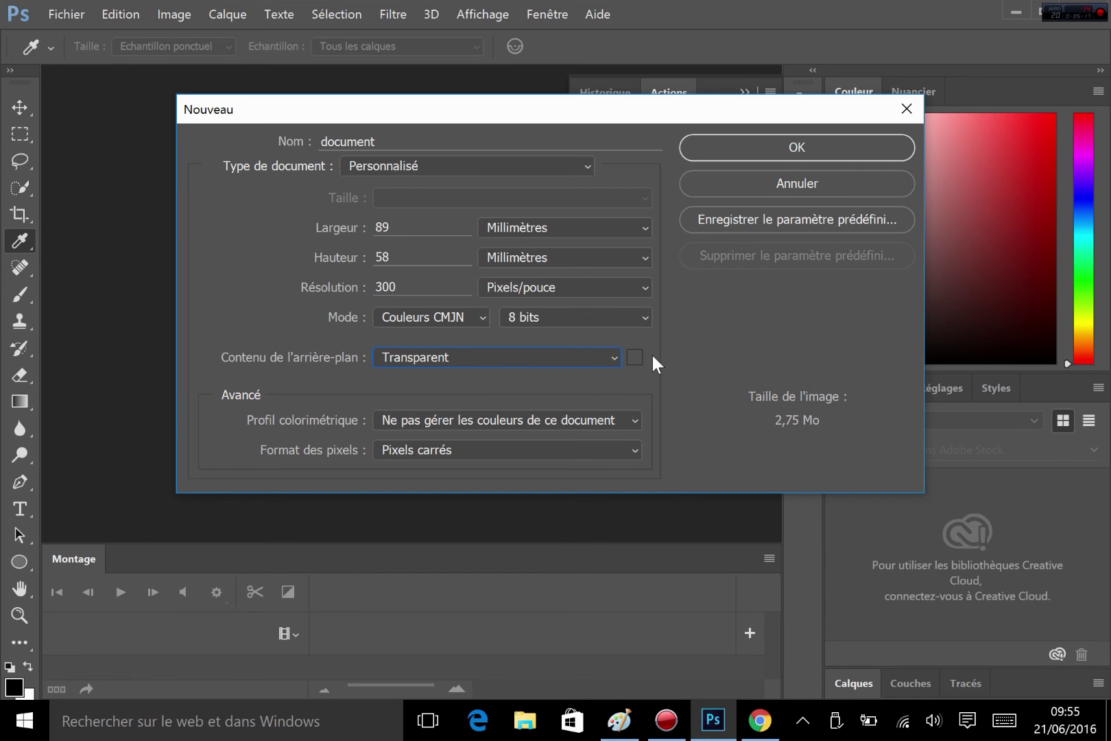
{"action": "left_click", "coordinate": [767, 148]}
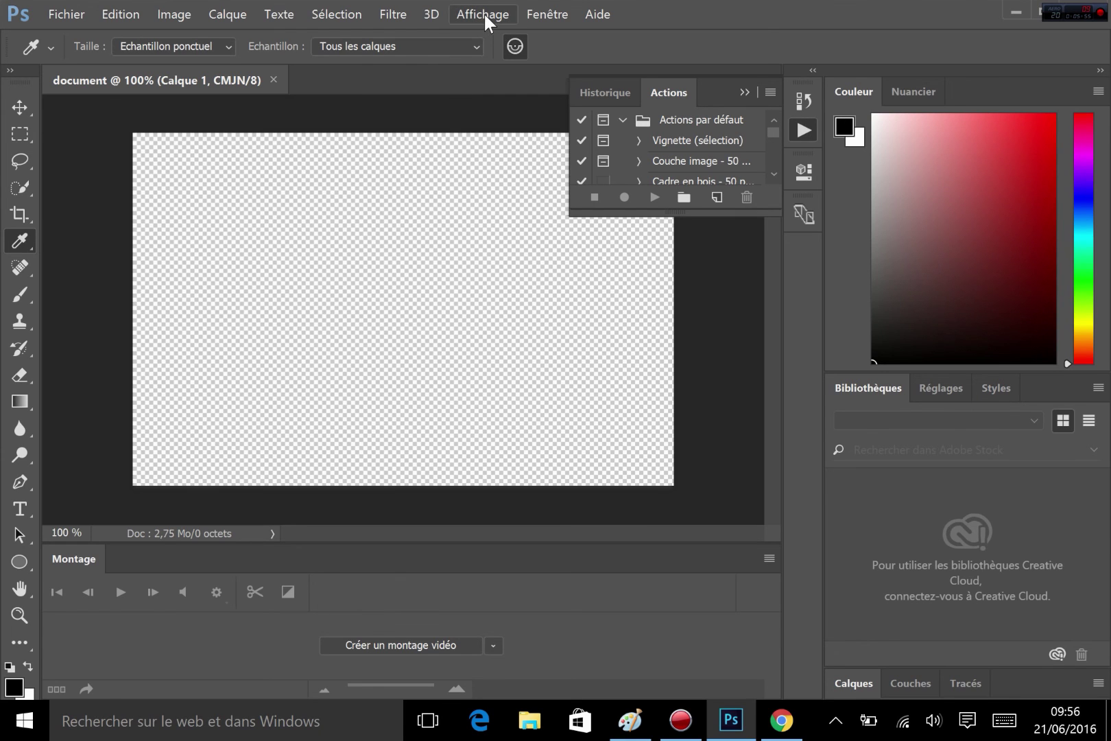
- Display the rulers around the document
{"action": "left_click", "coordinate": [484, 15]}
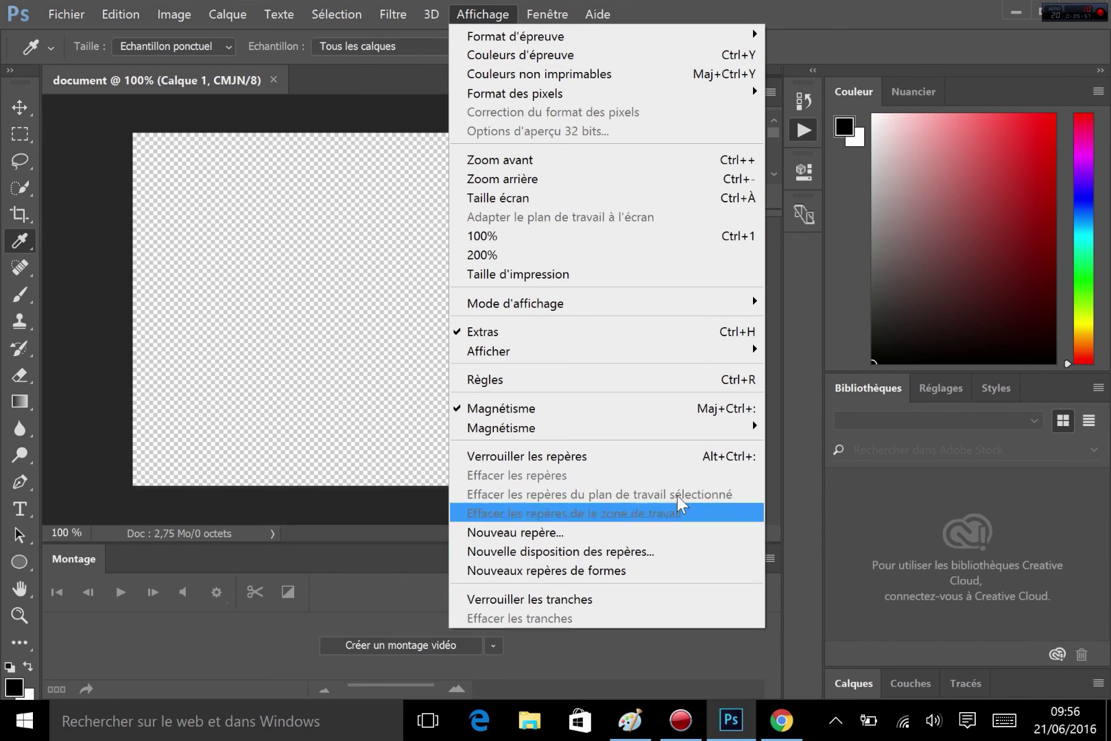
{"action": "mouse_move", "coordinate": [544, 353]}
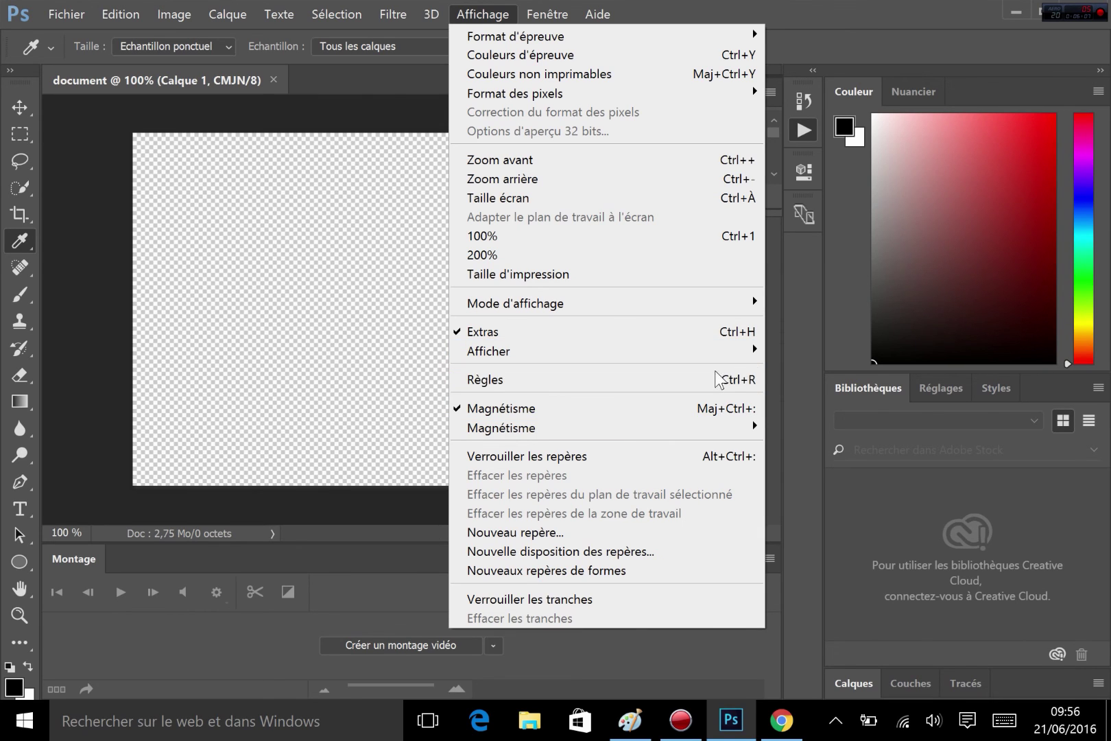
{"action": "left_click", "coordinate": [687, 380]}
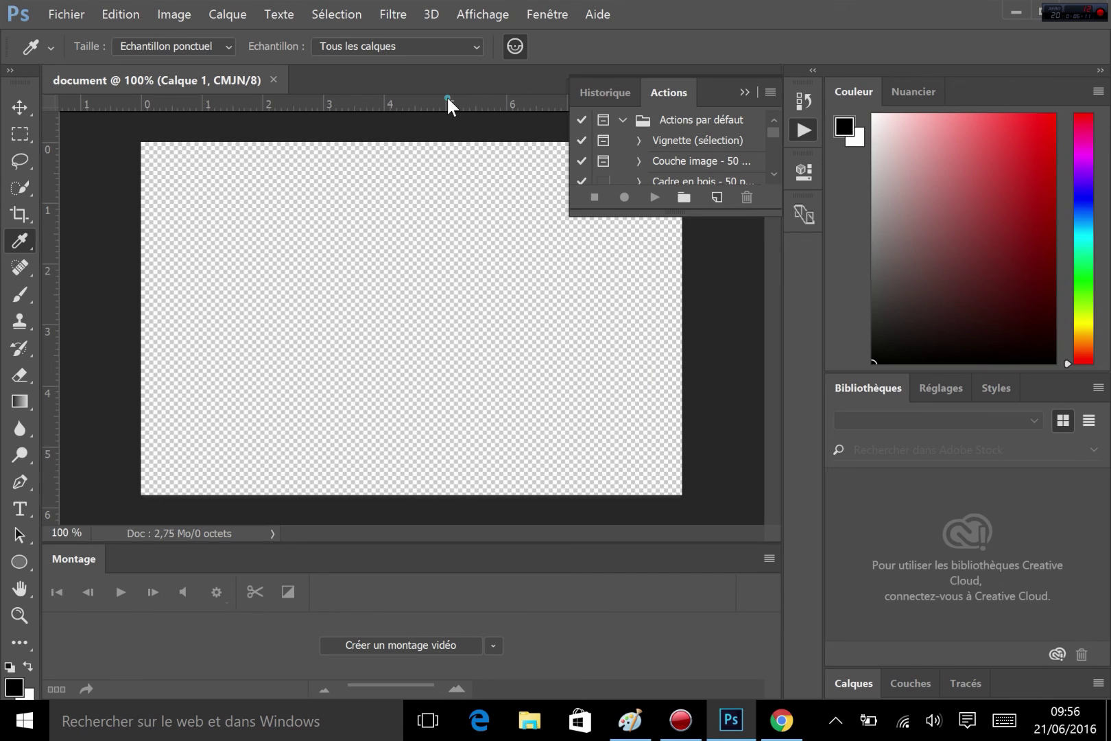
- Try placing horizontal and vertical guides freehand from the rulers, and undo them
{"action": "left_click_drag", "start_coordinate": [446, 97], "coordinate": [451, 157]}
{"action": "key", "text": "ctrl+z"}
{"action": "left_click_drag", "start_coordinate": [471, 102], "coordinate": [462, 148]}
{"action": "left_click_drag", "start_coordinate": [46, 313], "coordinate": [149, 310]}
{"action": "key", "text": "ctrl+z"}
- Add a horizontal guide at an exact position of 2 mm, along the document's upper edge
{"action": "left_click", "coordinate": [496, 12]}
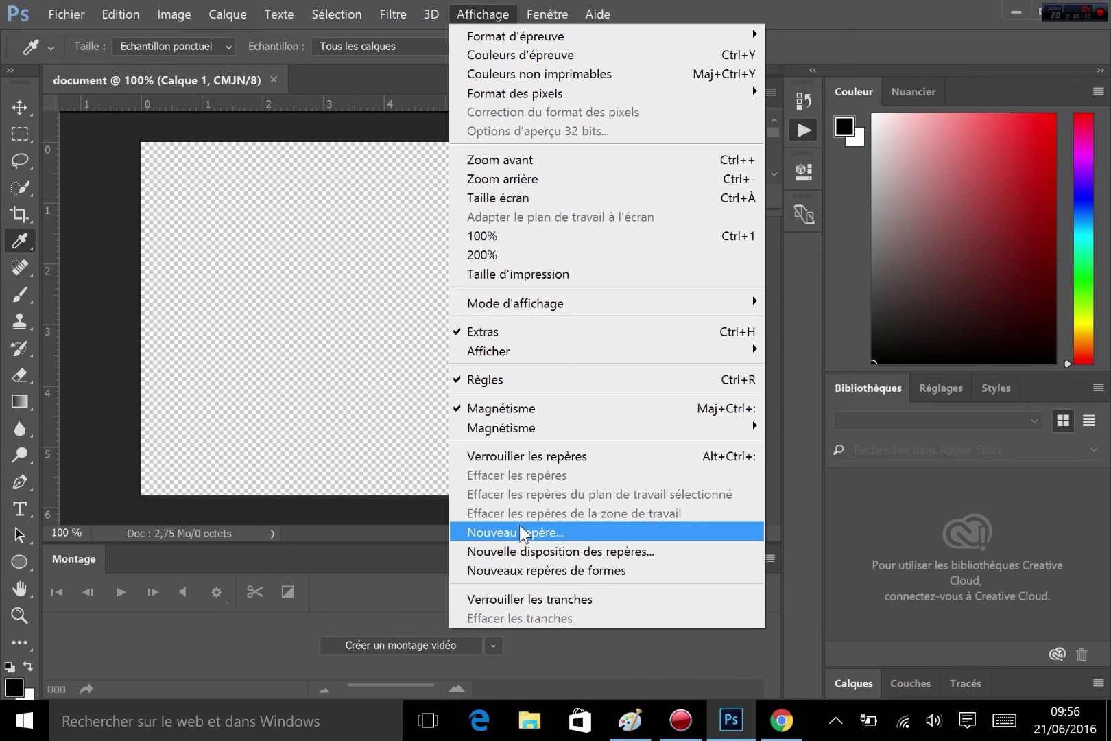
{"action": "left_click", "coordinate": [546, 532]}
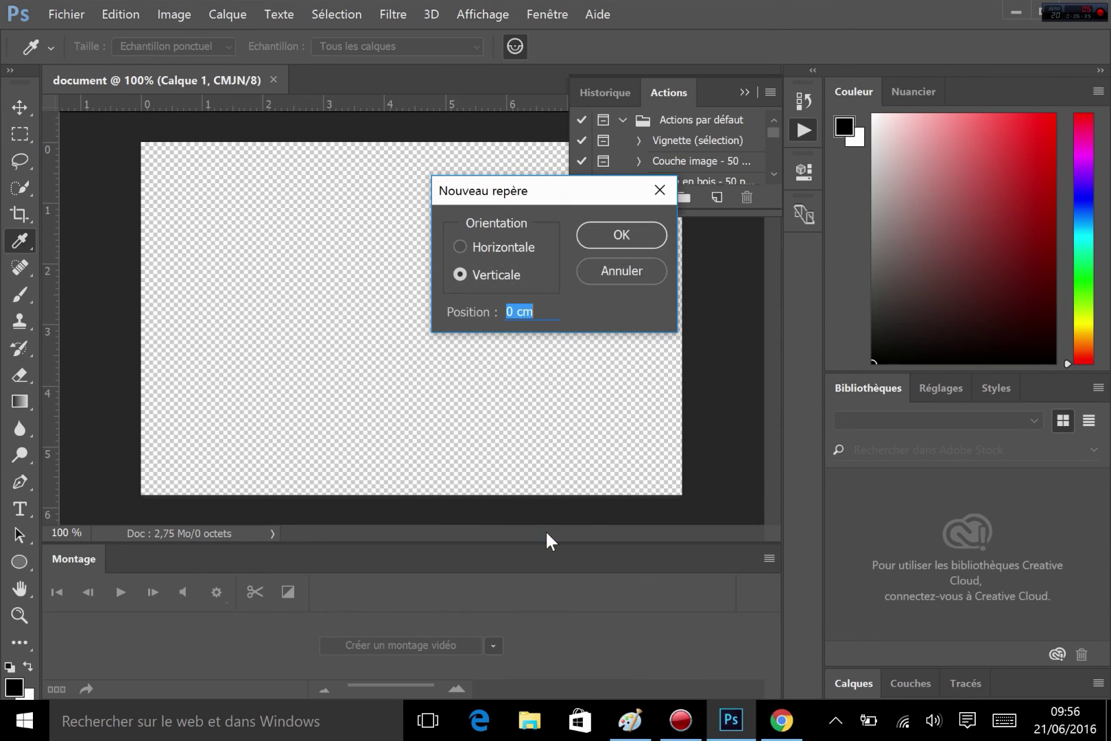
{"action": "left_click", "coordinate": [480, 242]}
{"action": "left_click_drag", "start_coordinate": [542, 307], "coordinate": [435, 302]}
{"action": "key", "text": "BackSpace"}
{"action": "type", "text": "2mm"}
{"action": "key", "text": "Return"}
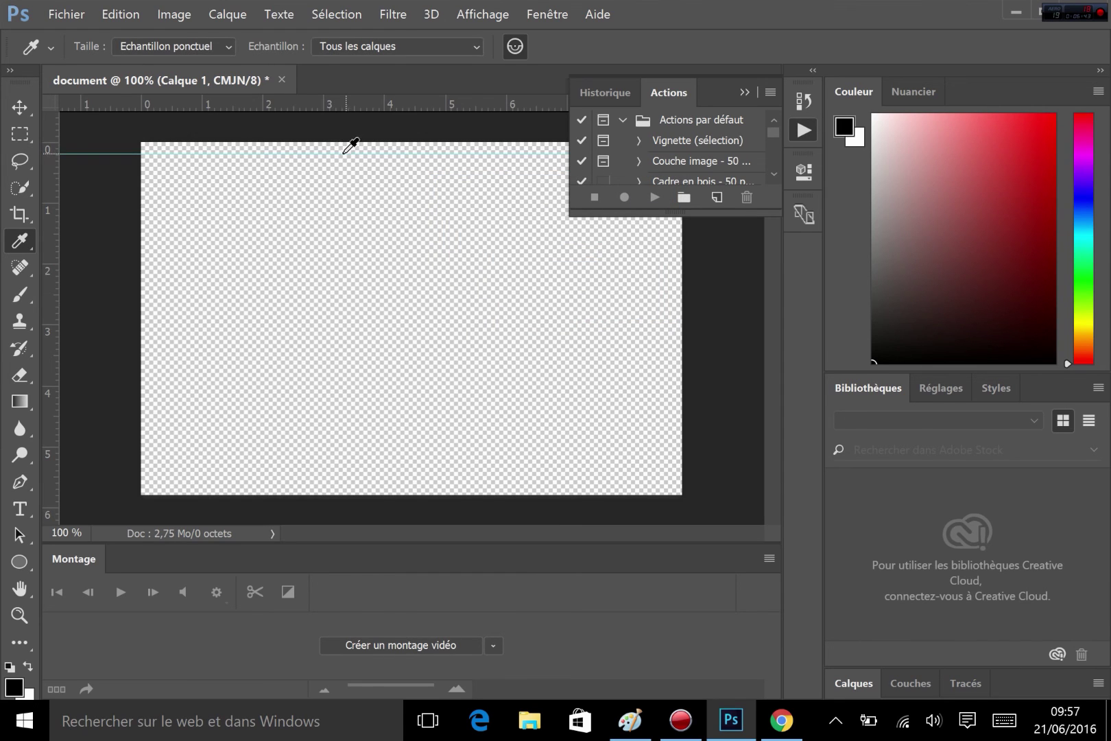
- Add a second horizontal guide at 56 mm, along the document's lower edge
{"action": "left_click", "coordinate": [474, 15]}
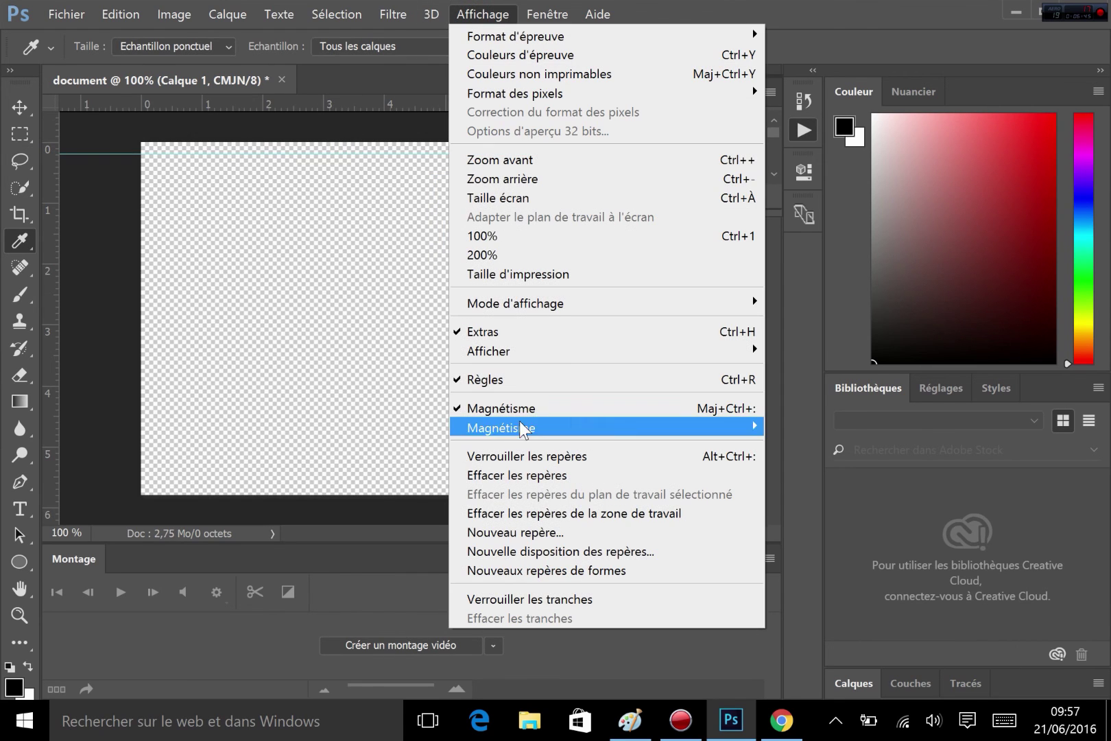
{"action": "left_click", "coordinate": [557, 532]}
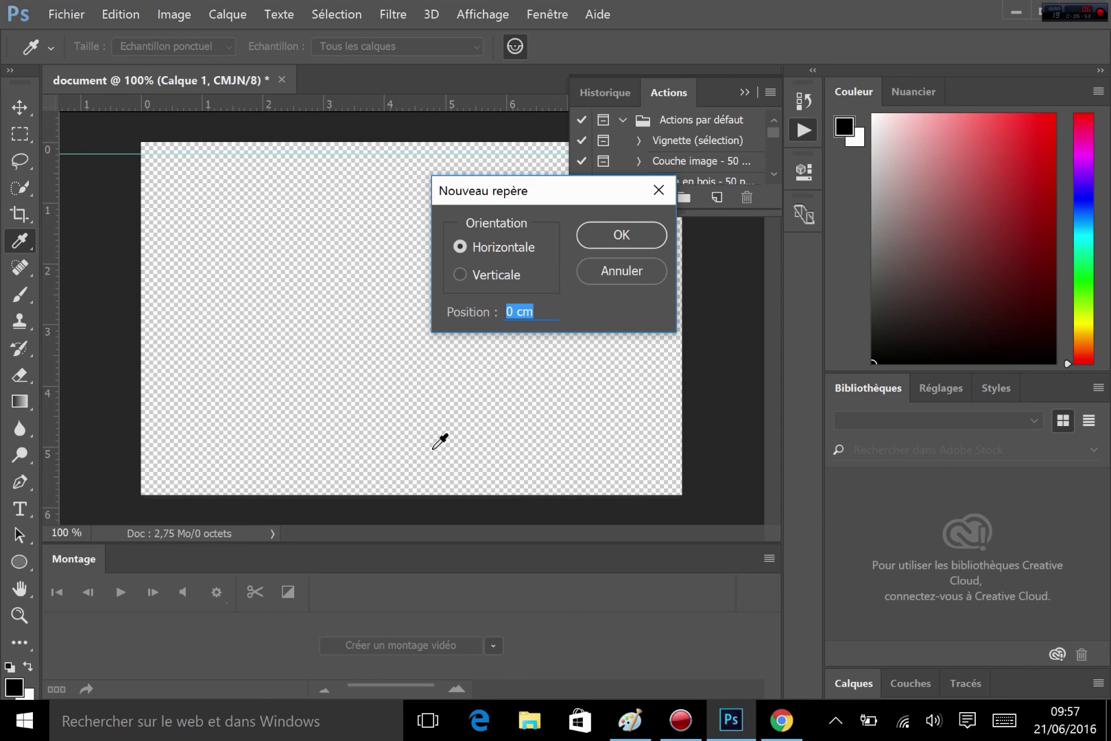
{"action": "type", "text": "56mm"}
{"action": "key", "text": "Return"}
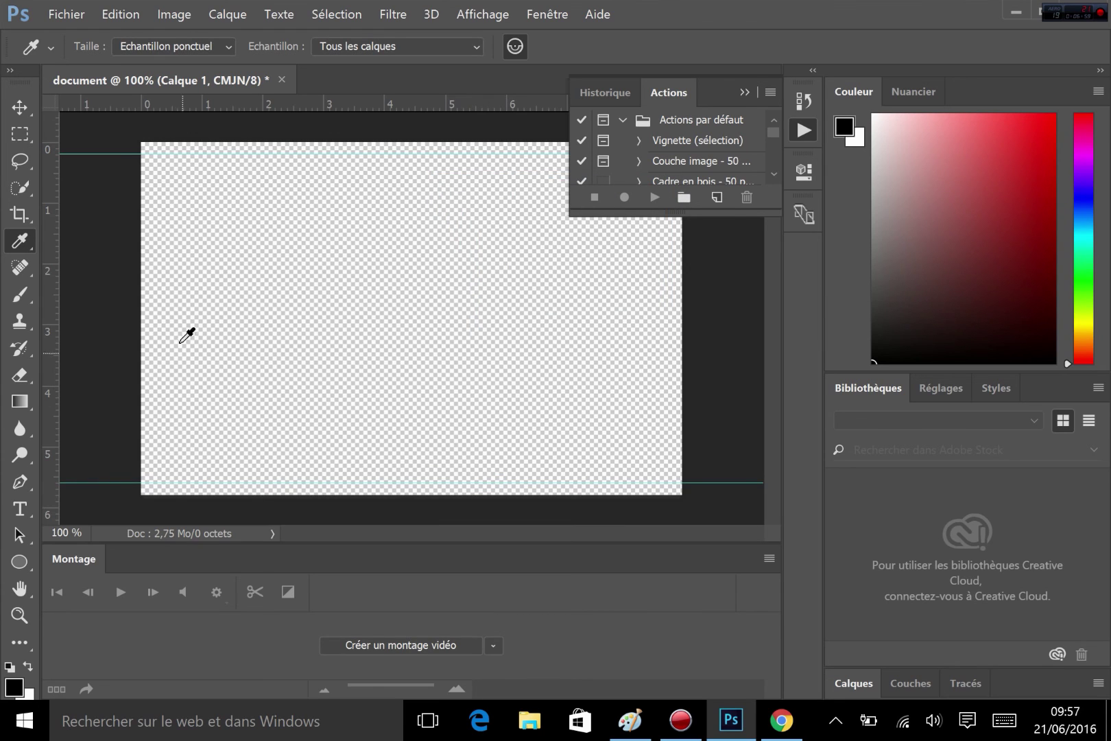
- Add a vertical guide at 2 mm, along the document's left edge
{"action": "left_click", "coordinate": [478, 4]}
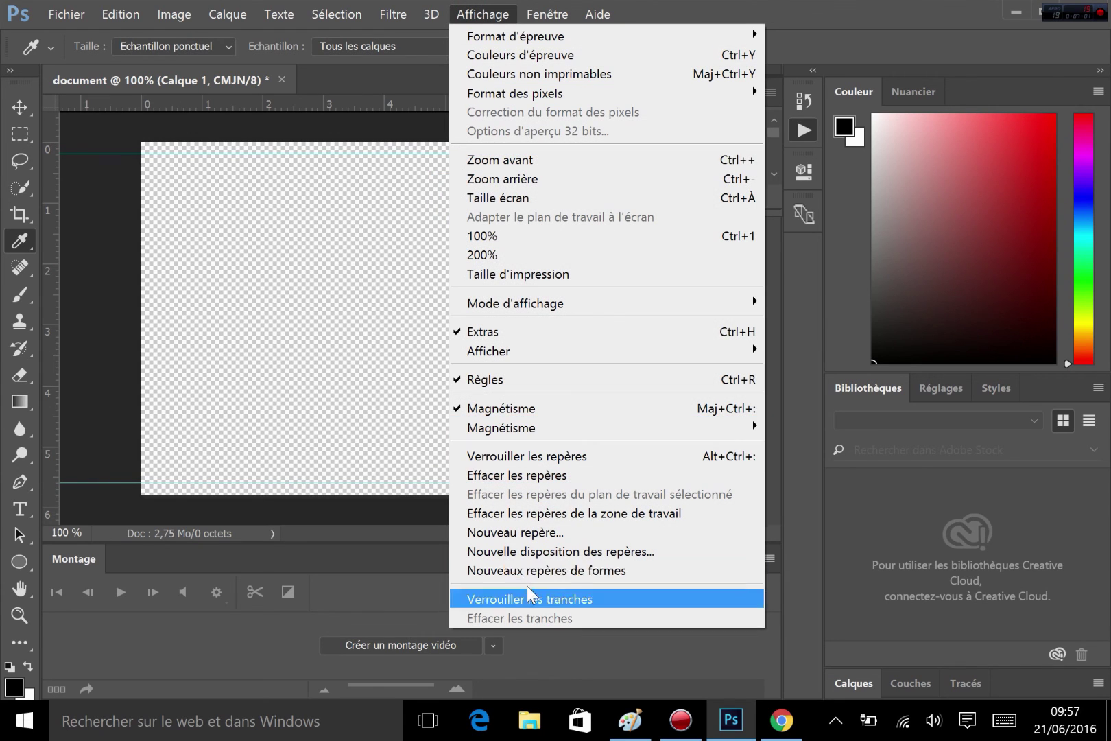
{"action": "left_click", "coordinate": [533, 533]}
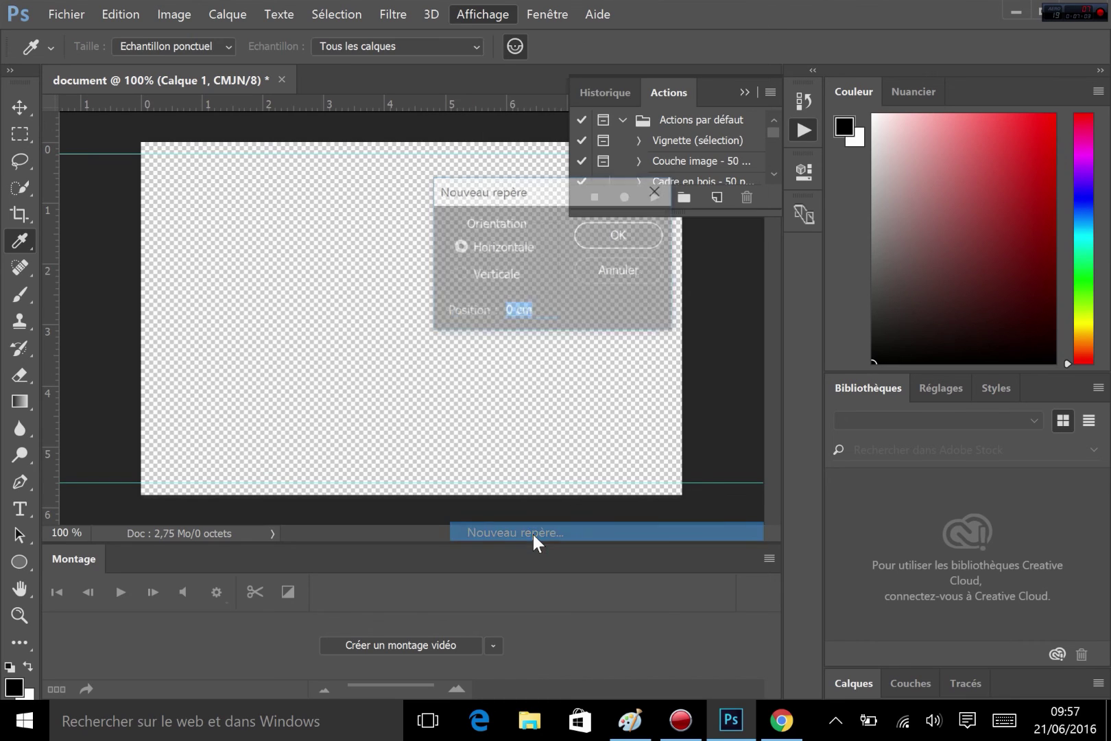
{"action": "left_click", "coordinate": [465, 278]}
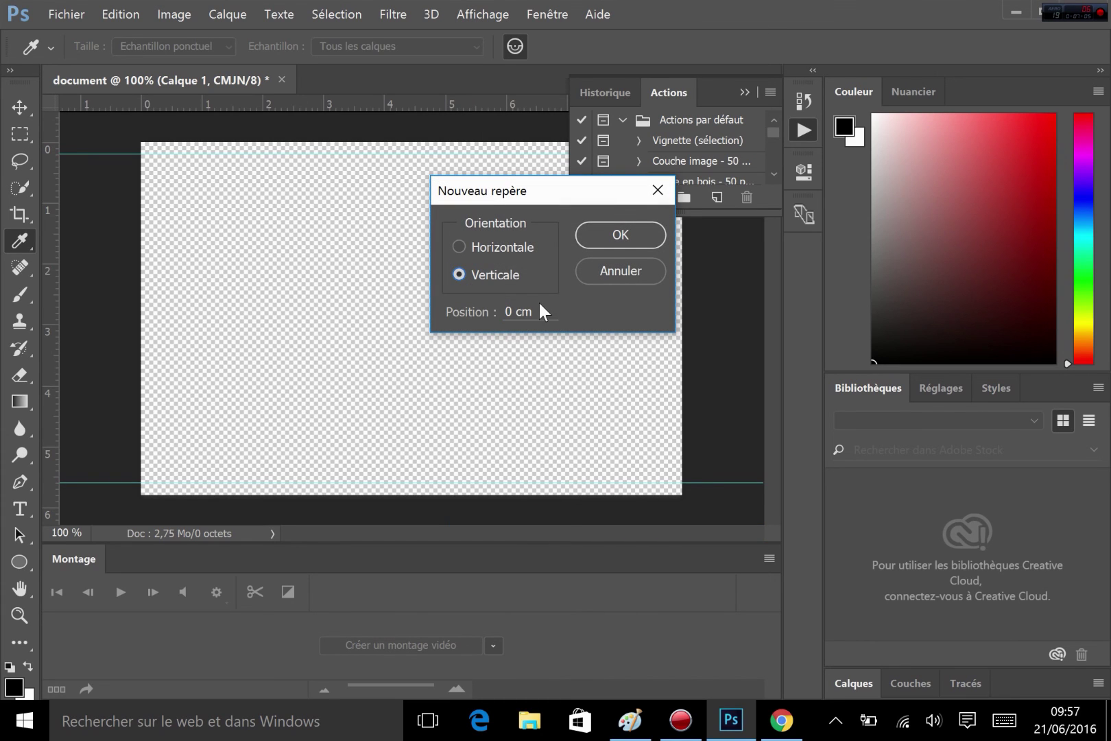
{"action": "double_click", "coordinate": [518, 311]}
{"action": "type", "text": "2 mm"}
{"action": "key", "text": "Return"}
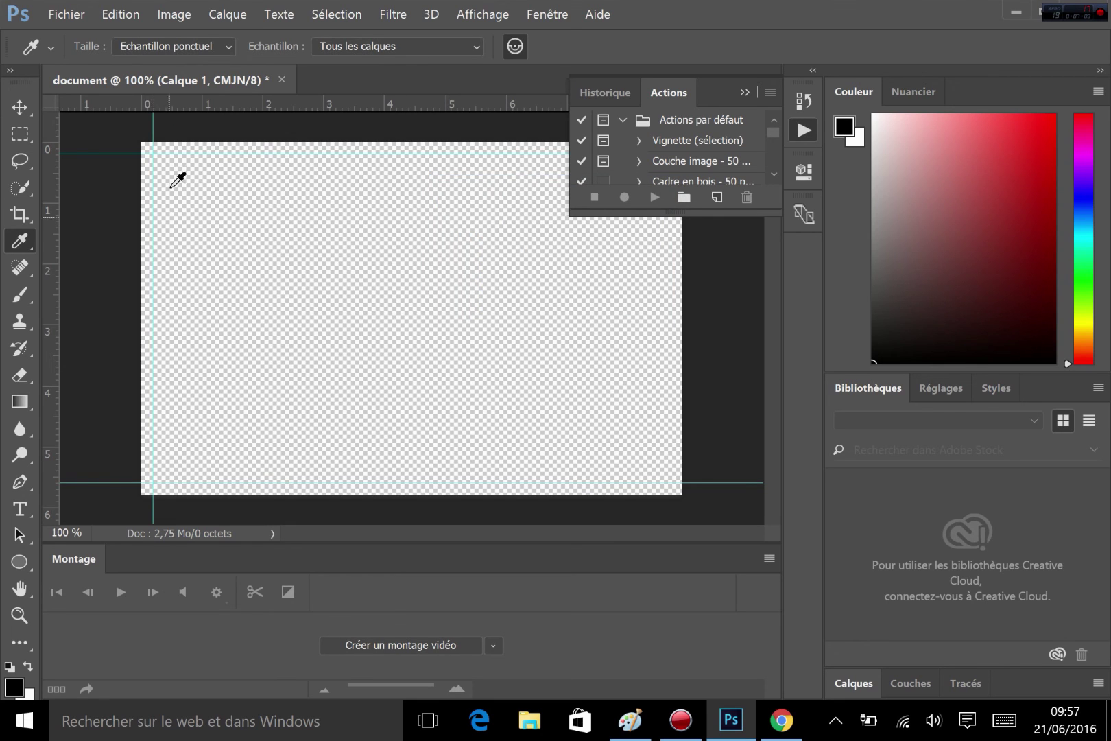
- Add a second vertical guide at 87 mm, along the document's right edge
{"action": "left_click", "coordinate": [479, 8]}
{"action": "left_click", "coordinate": [563, 529]}
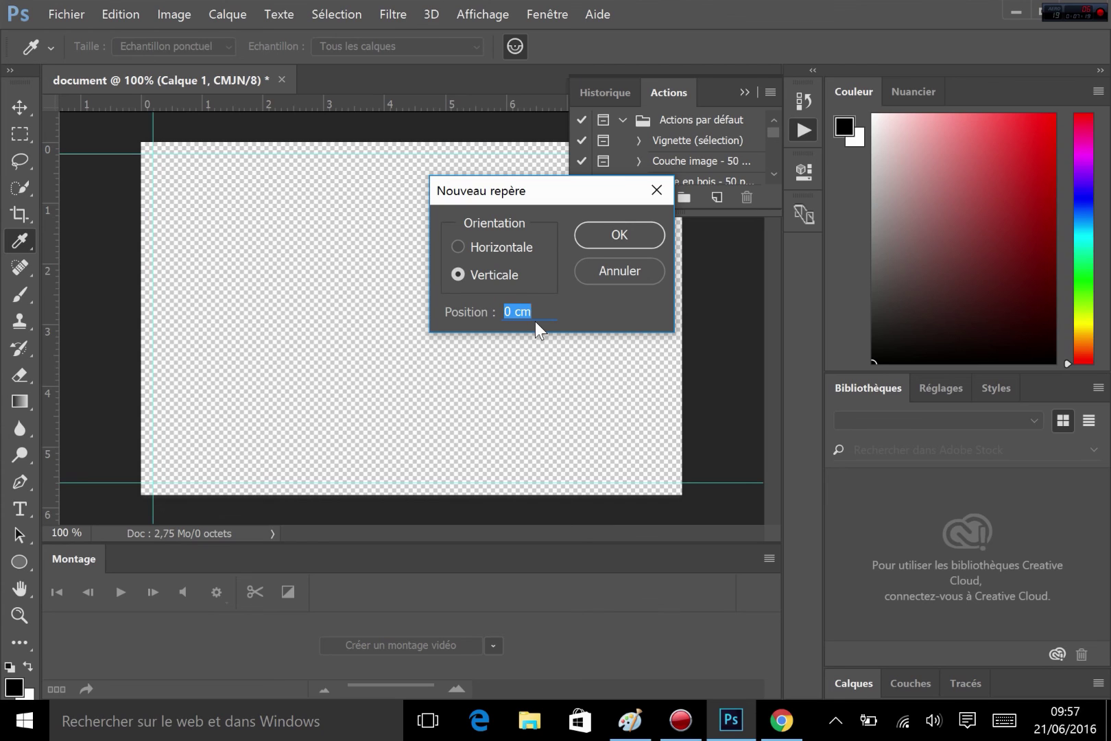
{"action": "type", "text": "87mm"}
{"action": "key", "text": "Return"}
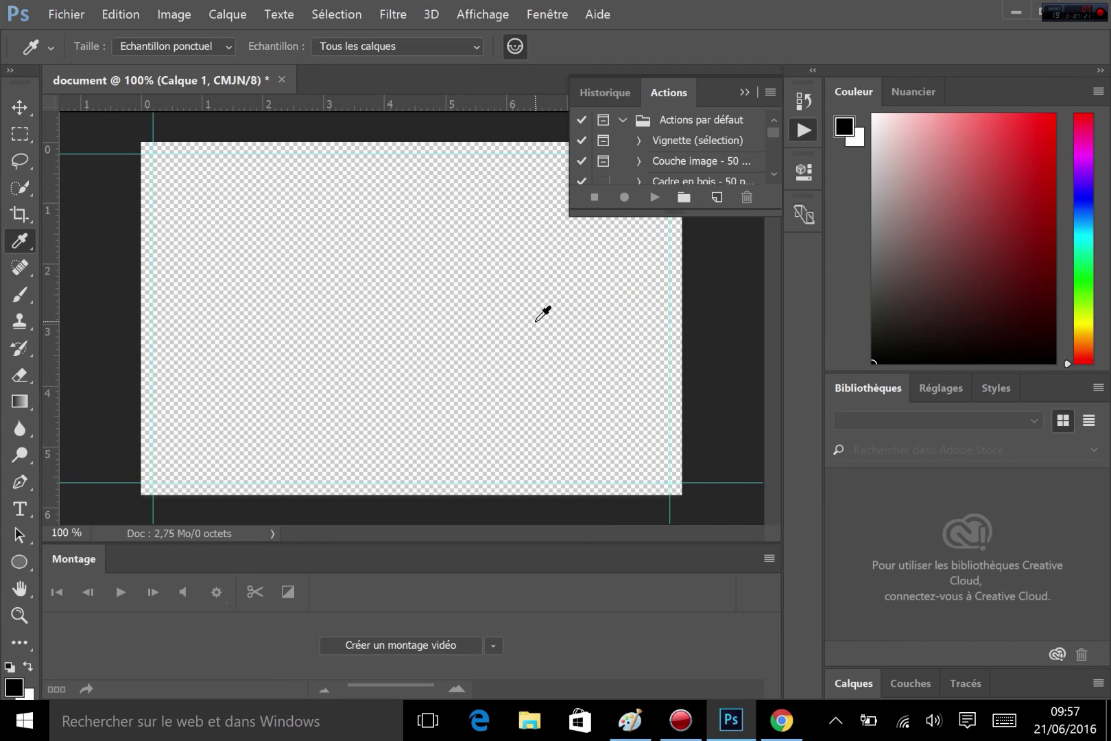